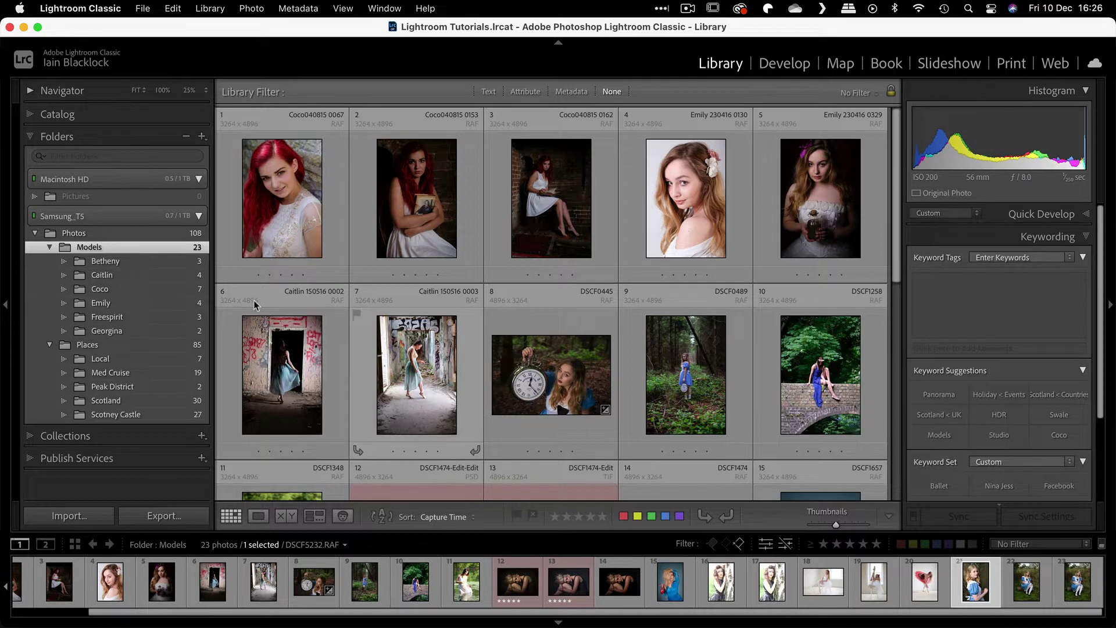
Tag every photo in the first subfolder of Models with that model's name as a keyword
left_click(100, 261)
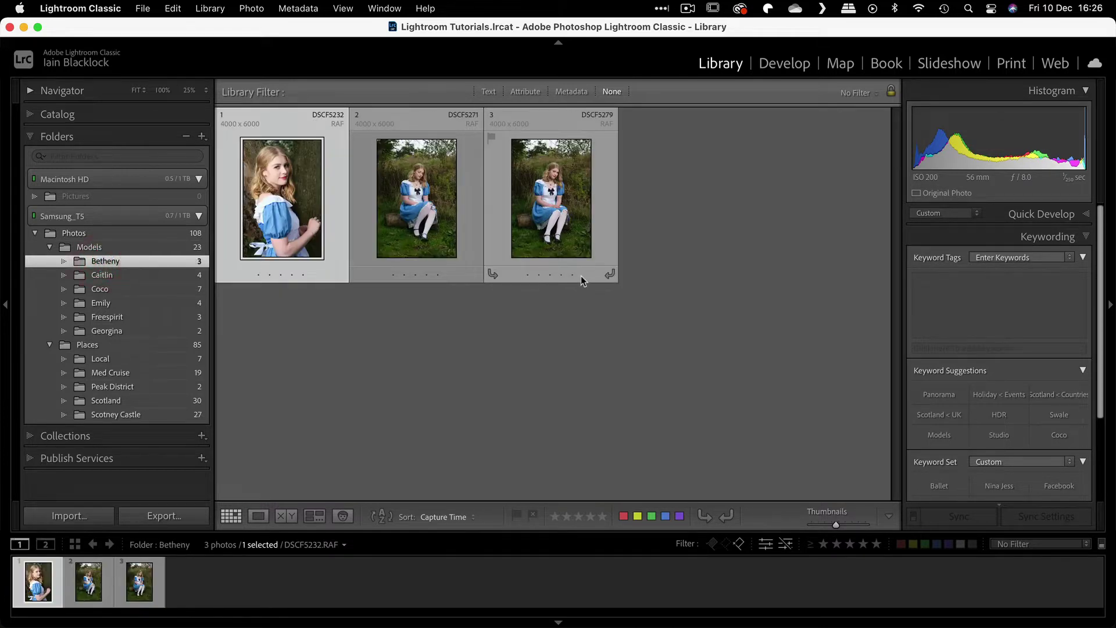
key("super+a")
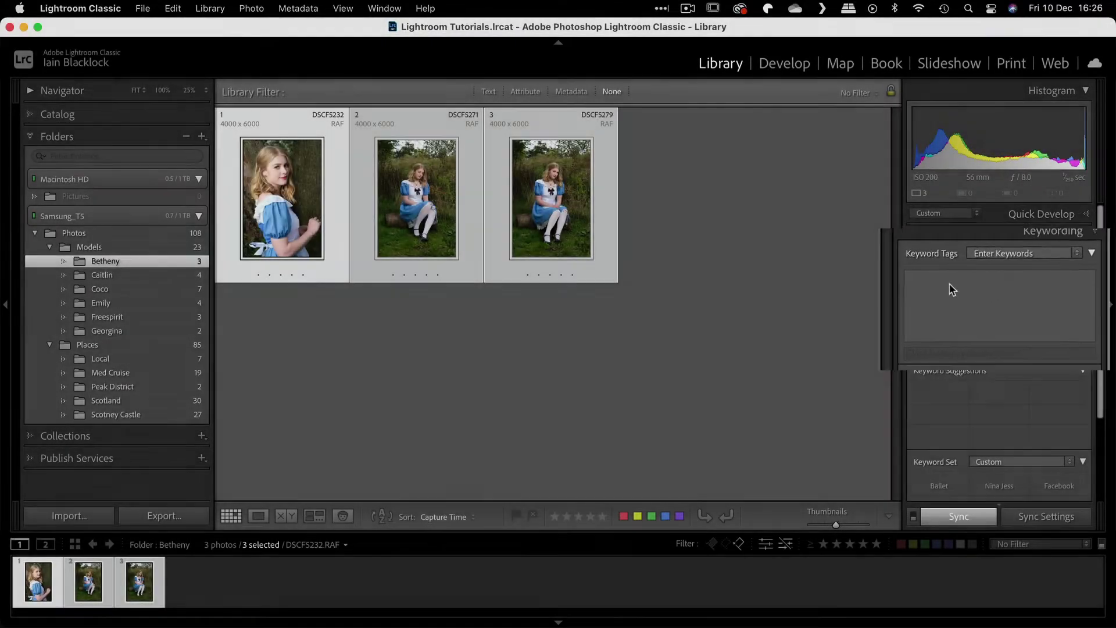
left_click(936, 286)
type("Bethen")
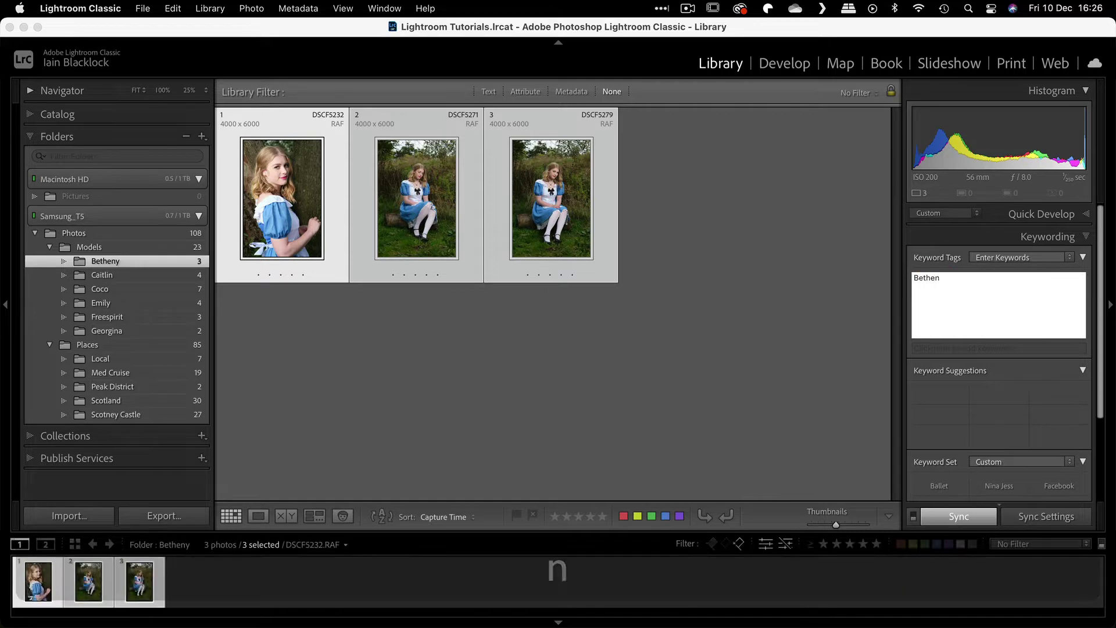
type("y")
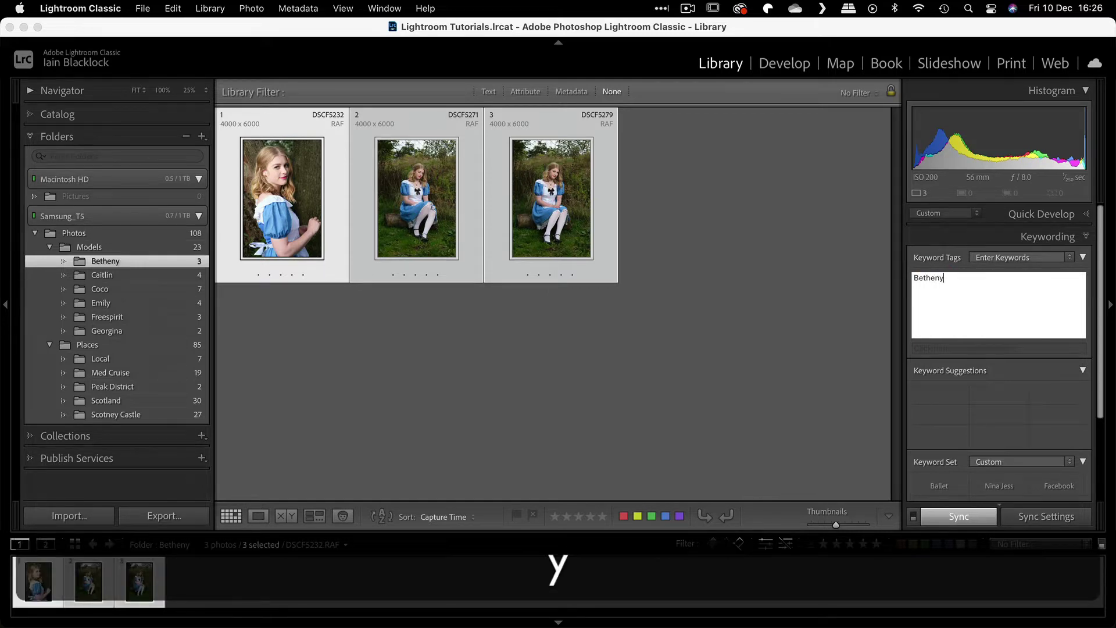
key("Return")
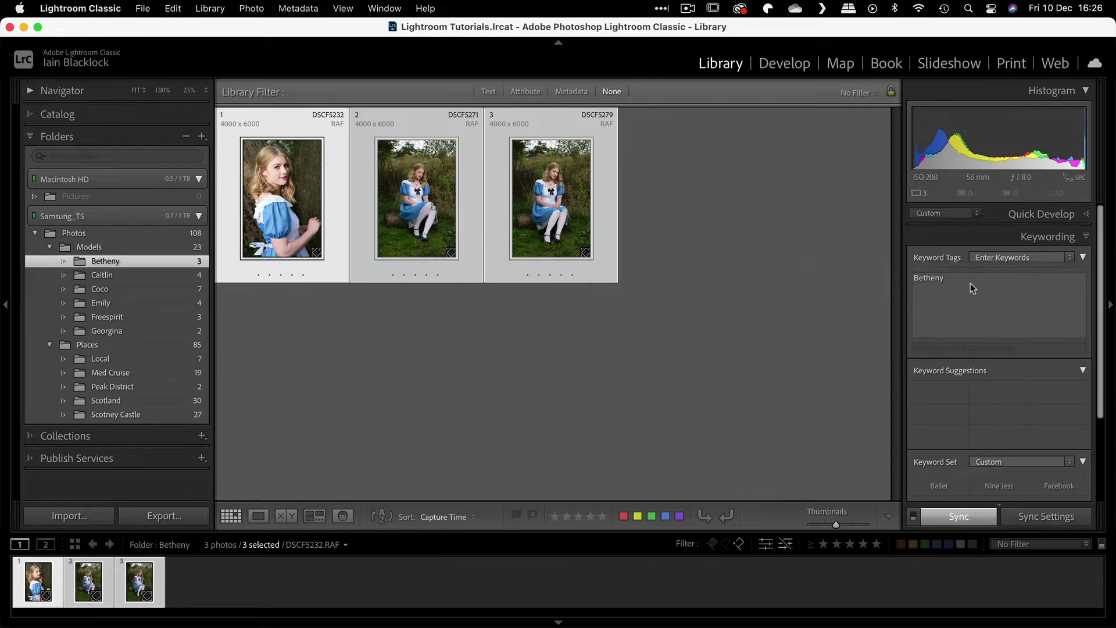
Tag every photo in the second Models subfolder with that model's name as a keyword
left_click(92, 275)
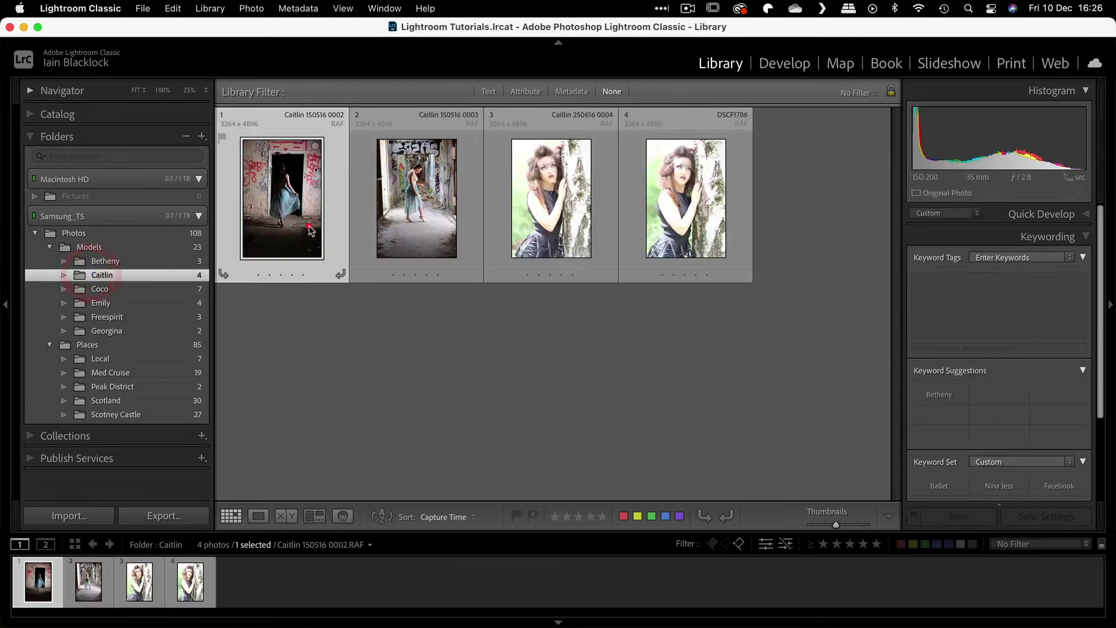
key("super+a")
left_click(926, 291)
type("Caitlin")
key("Return")
Tag every photo in the third Models subfolder with that model's name as a keyword
left_click(93, 289)
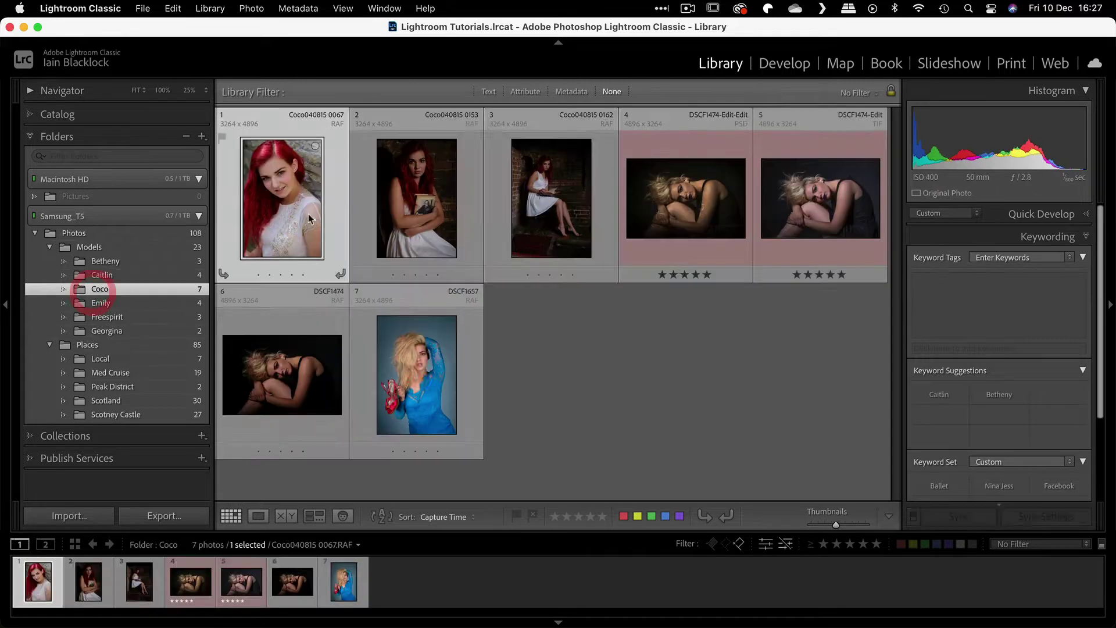
key("super+a")
left_click(950, 299)
type("Coco")
key("Return")
Tag every photo in the fourth Models subfolder with that model's name as a keyword
left_click(70, 304)
key("super+a")
left_click(920, 294)
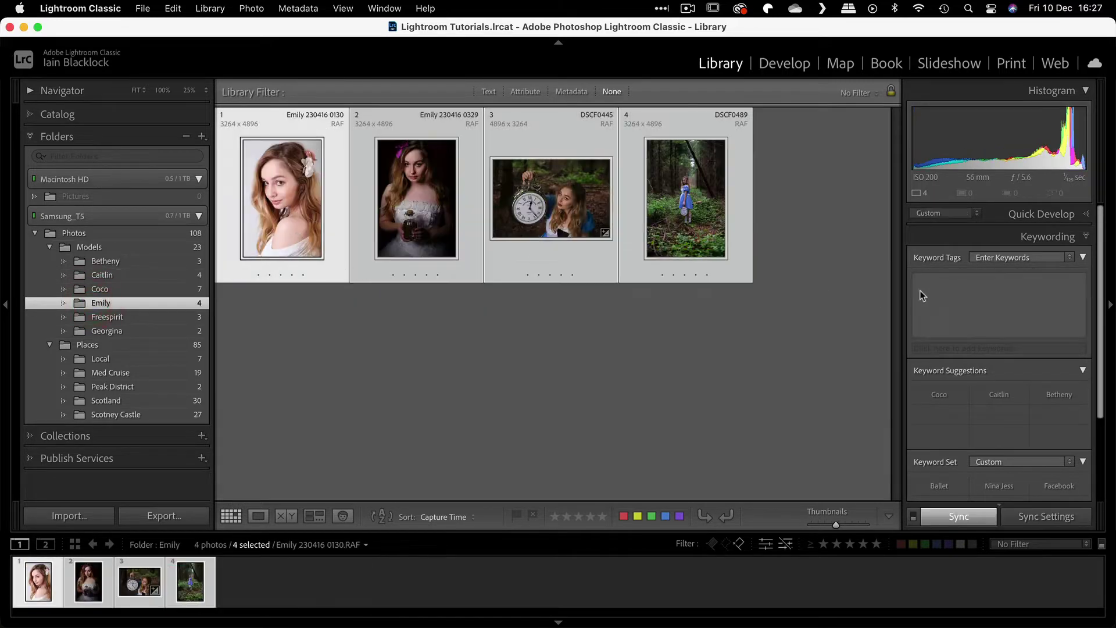
type("Emily")
key("Return")
Tag every photo in the fifth Models subfolder with that model's name as a keyword
left_click(81, 317)
key("super+a")
left_click(930, 290)
type("Freespirit")
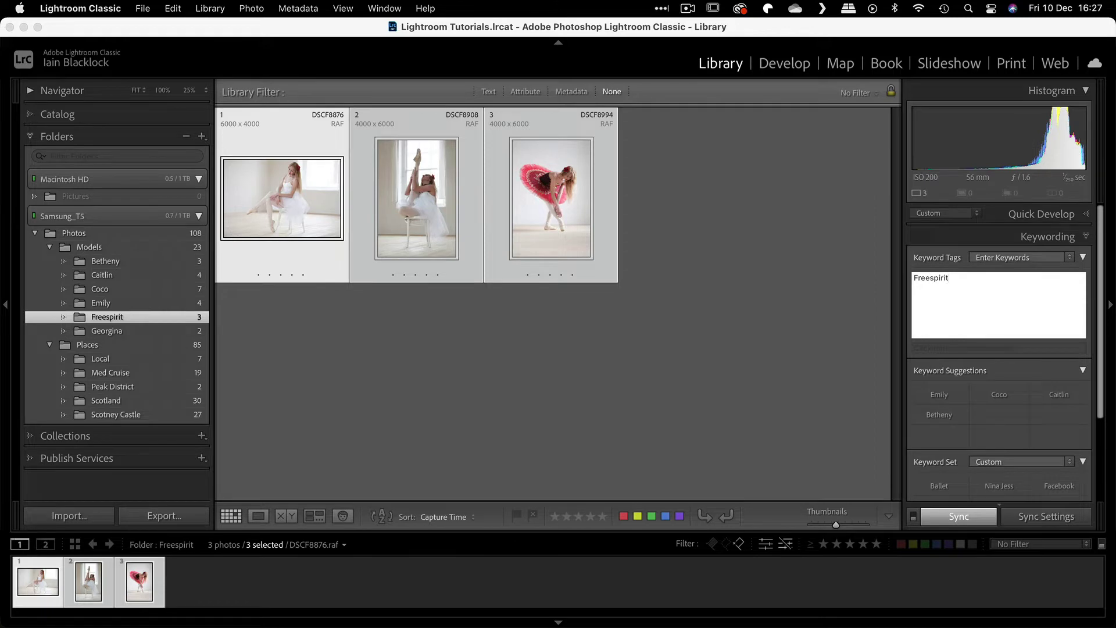
key("Return")
Tag every photo in the sixth Models subfolder with that model's name as a keyword
left_click(108, 330)
key("super+a")
left_click(995, 320)
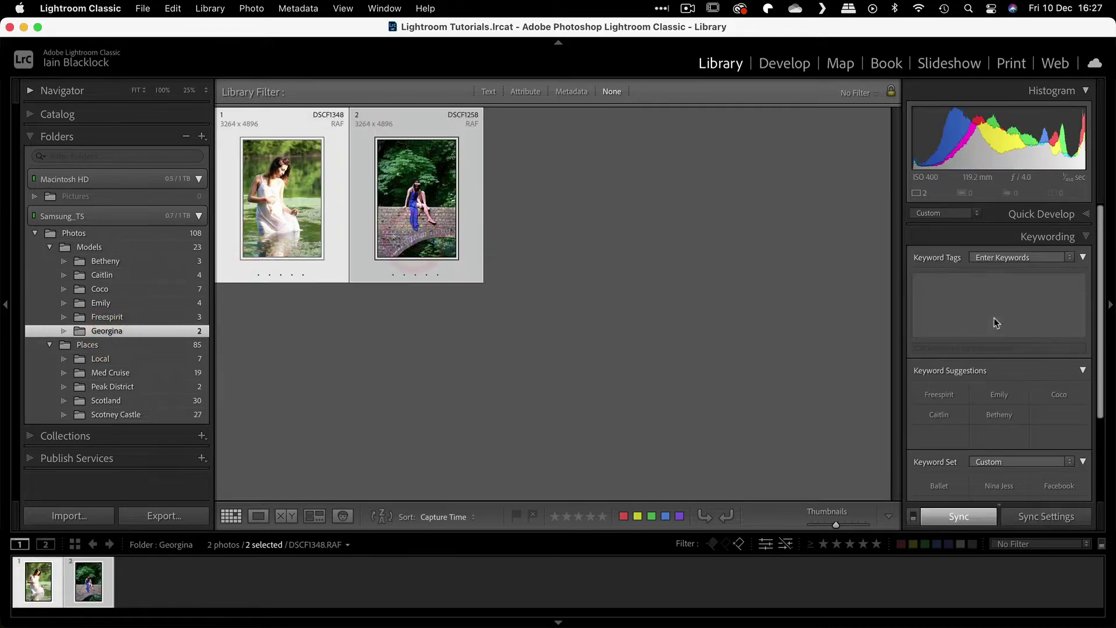
type("Georgina")
key("Return")
Open the parent Models folder and check the keyword tags on several individual photos of different models
left_click(78, 247)
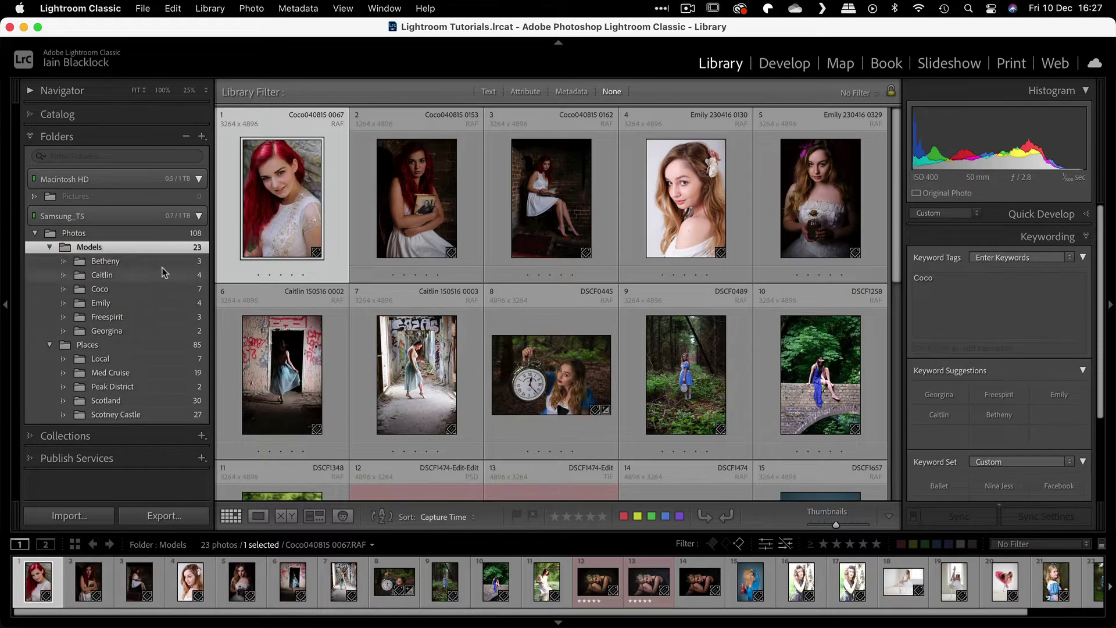
left_click(420, 224)
left_click(696, 208)
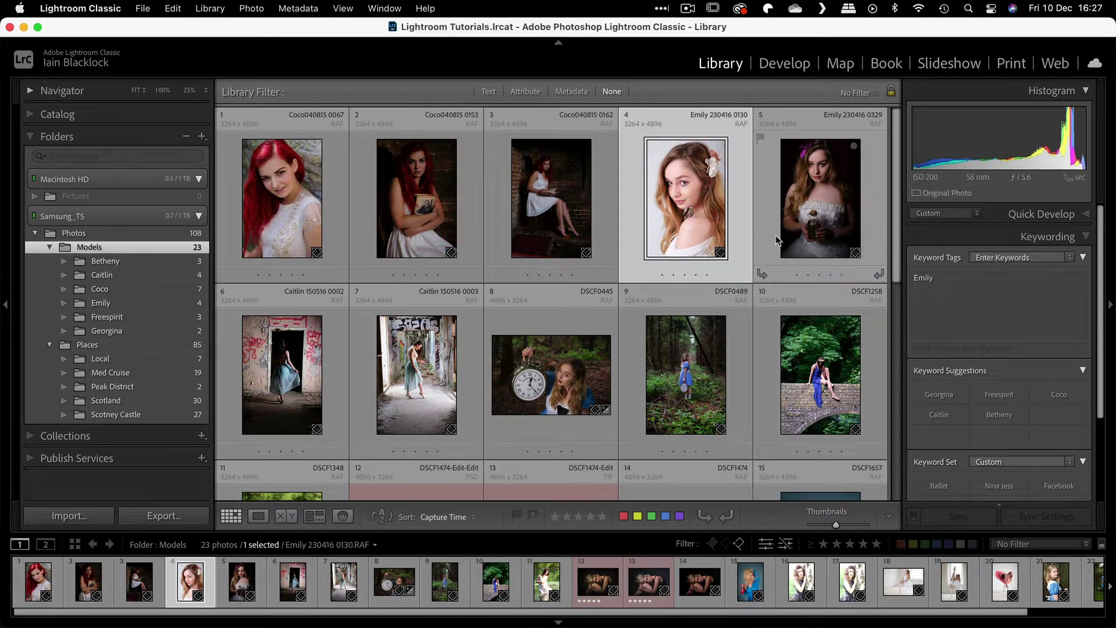
left_click(828, 202)
left_click(824, 388)
left_click(698, 368)
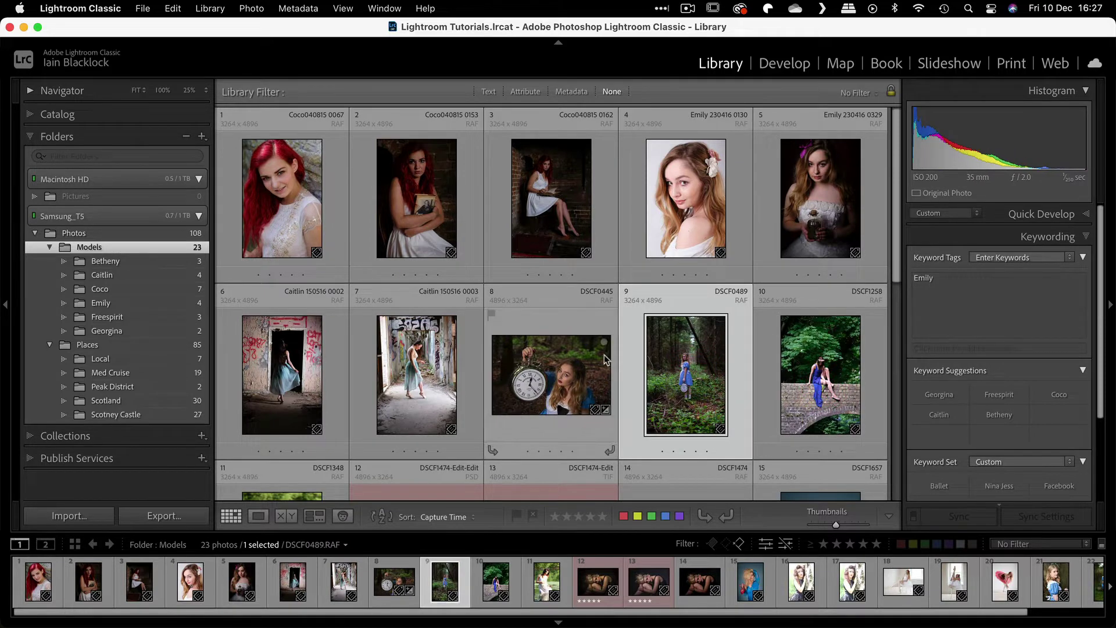
left_click(579, 351)
left_click(396, 358)
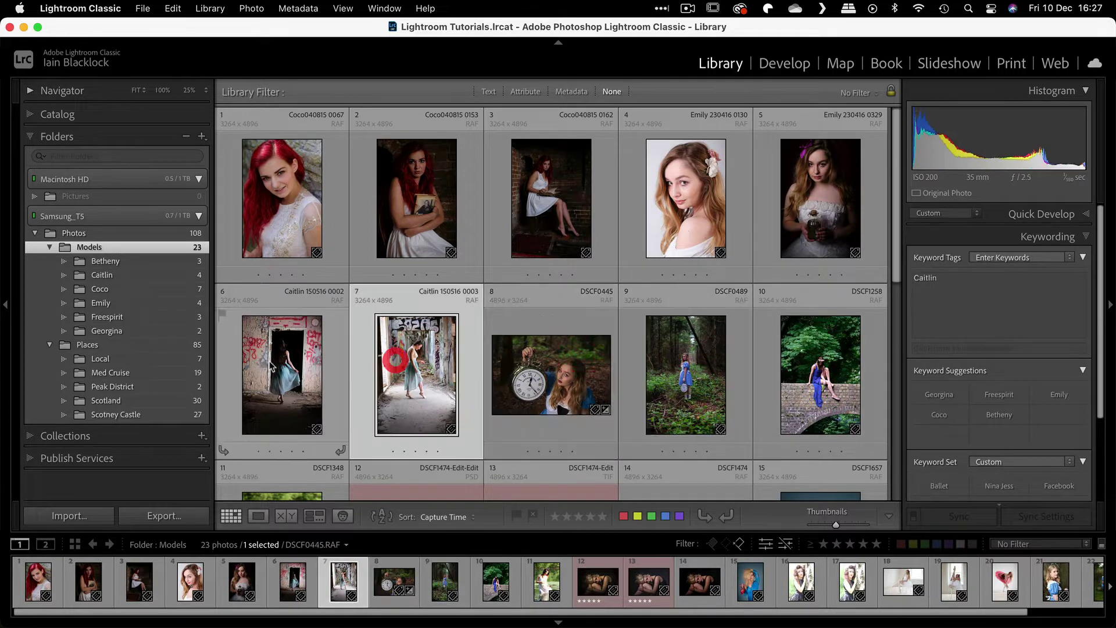
Filter the Models folder by Keywords text for the fourth model's name, and compare the matches with that model's own subfolder
left_click(94, 249)
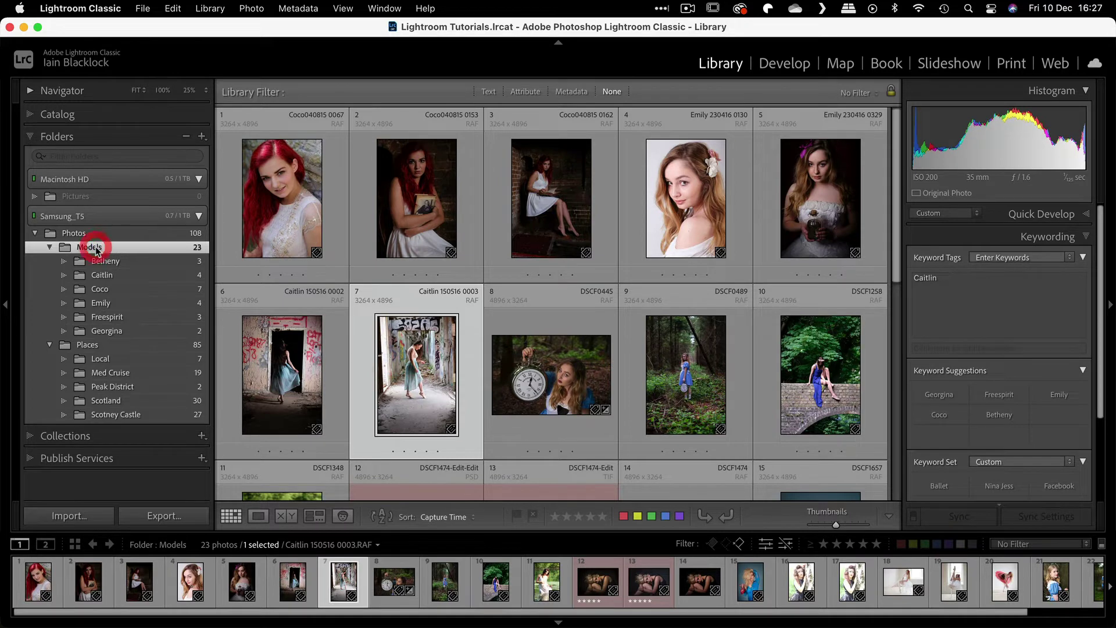
left_click(489, 93)
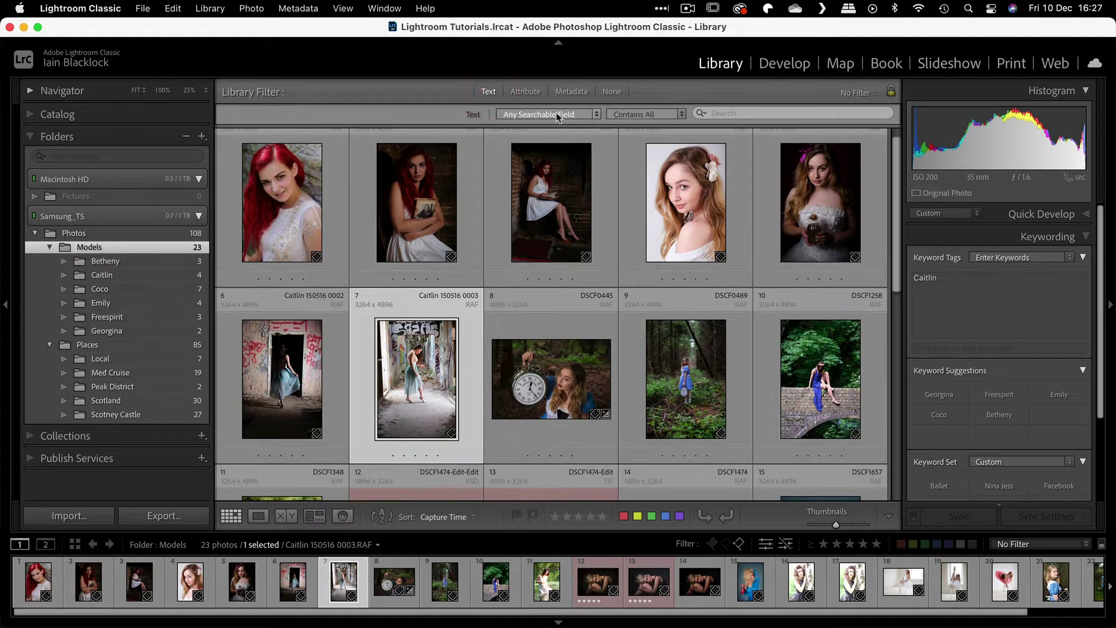
left_click(536, 114)
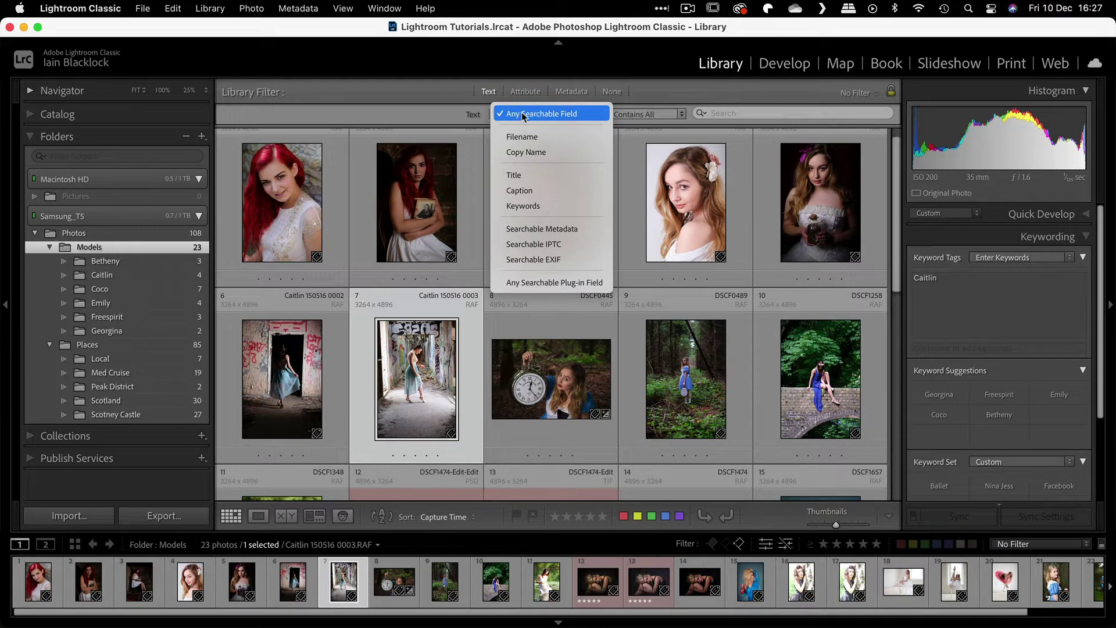
left_click(513, 206)
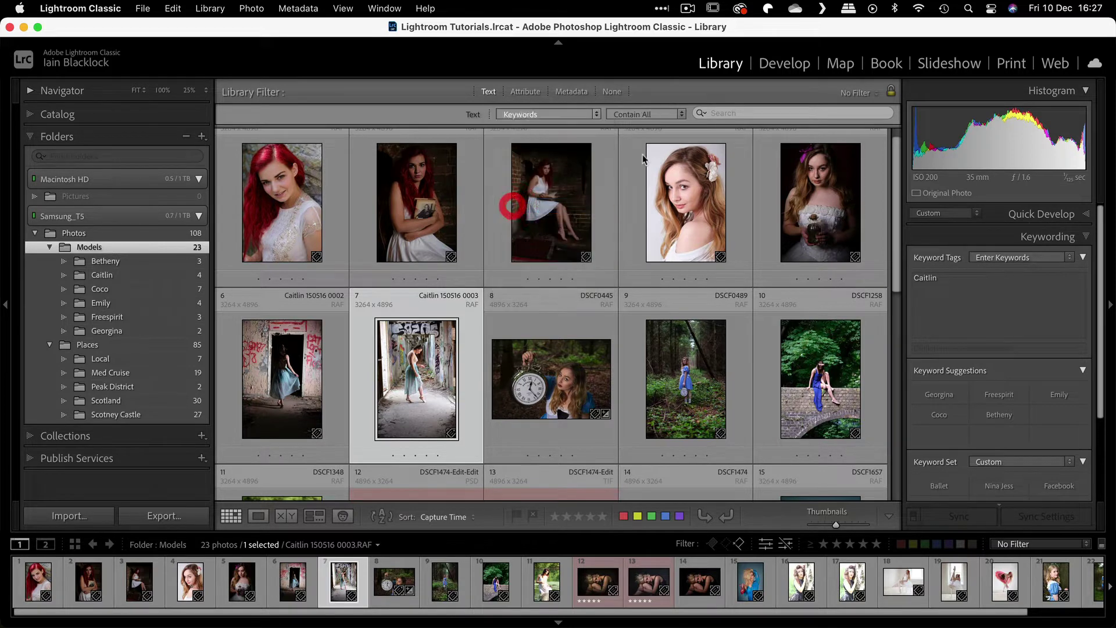
left_click(716, 112)
type("emily")
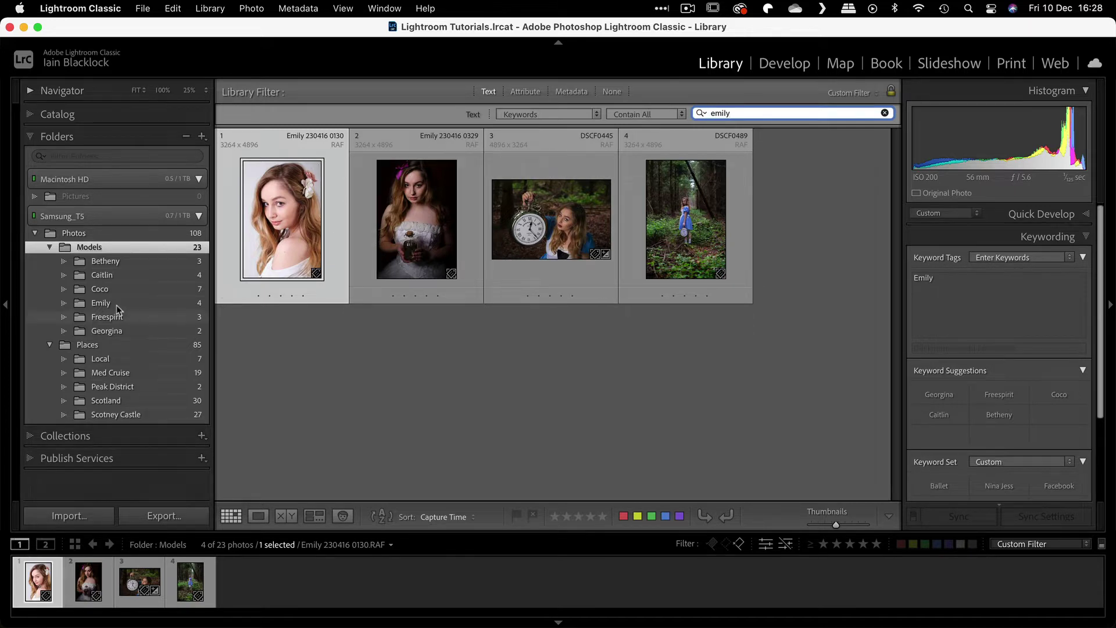
left_click(98, 304)
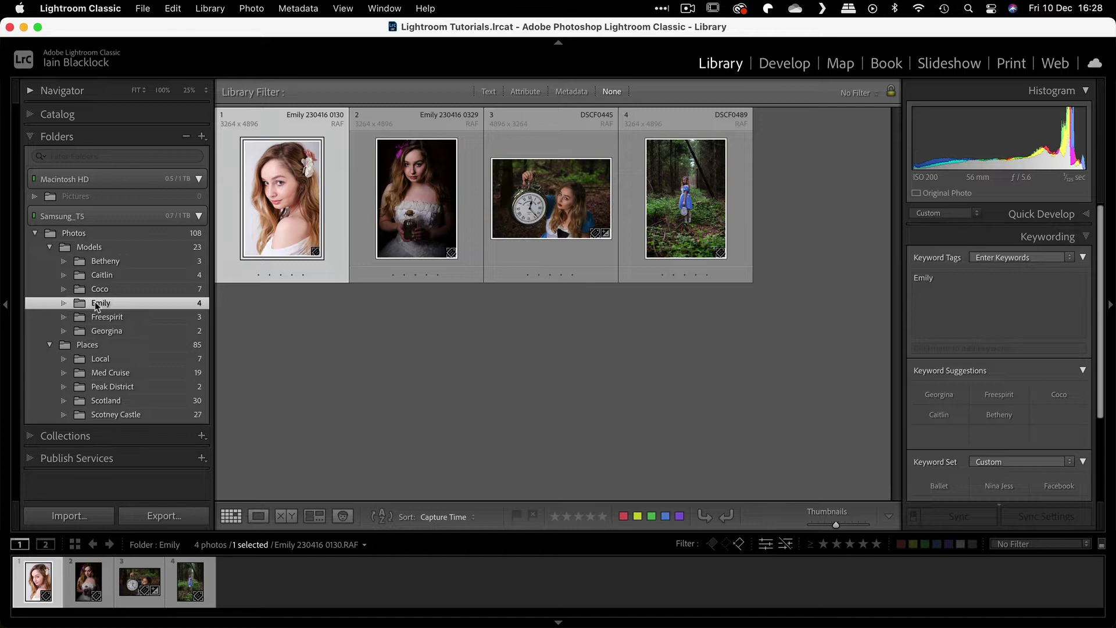
Add the keyword Cinderella to the second and third photos in the Models folder, keeping their existing name keyword
left_click(98, 247)
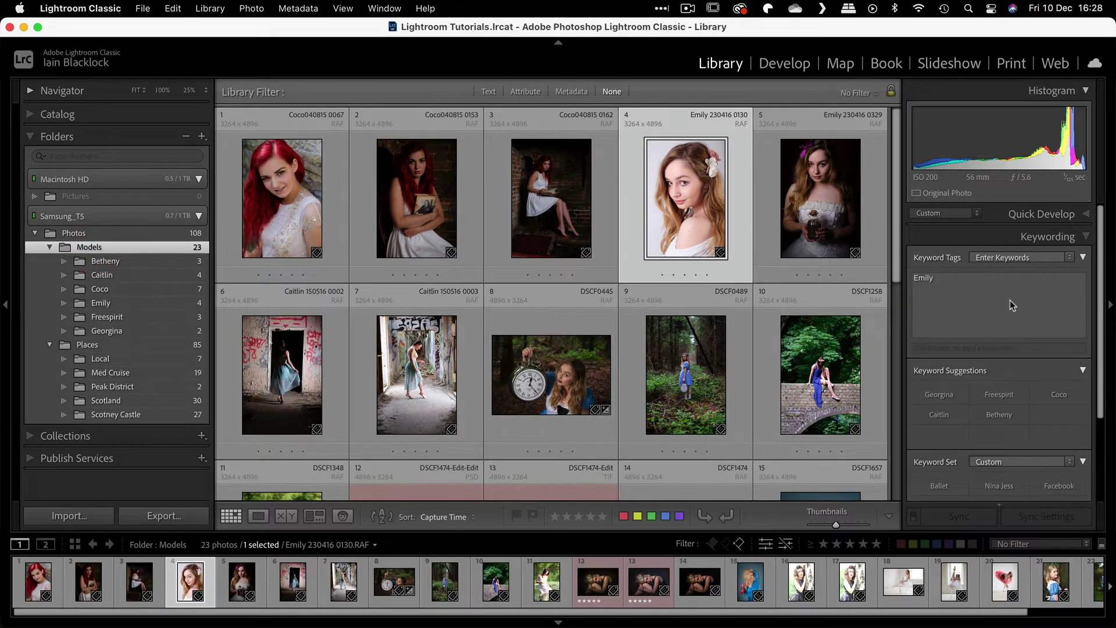
left_click(422, 204)
left_click(560, 212, "shift")
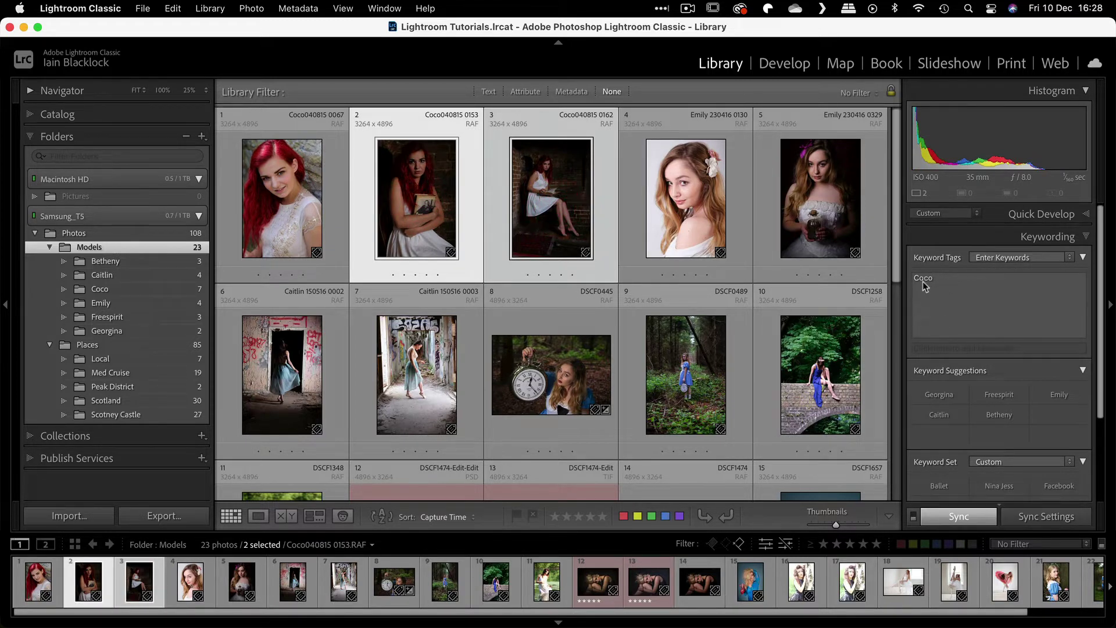
left_click(937, 279)
type(",Georgina")
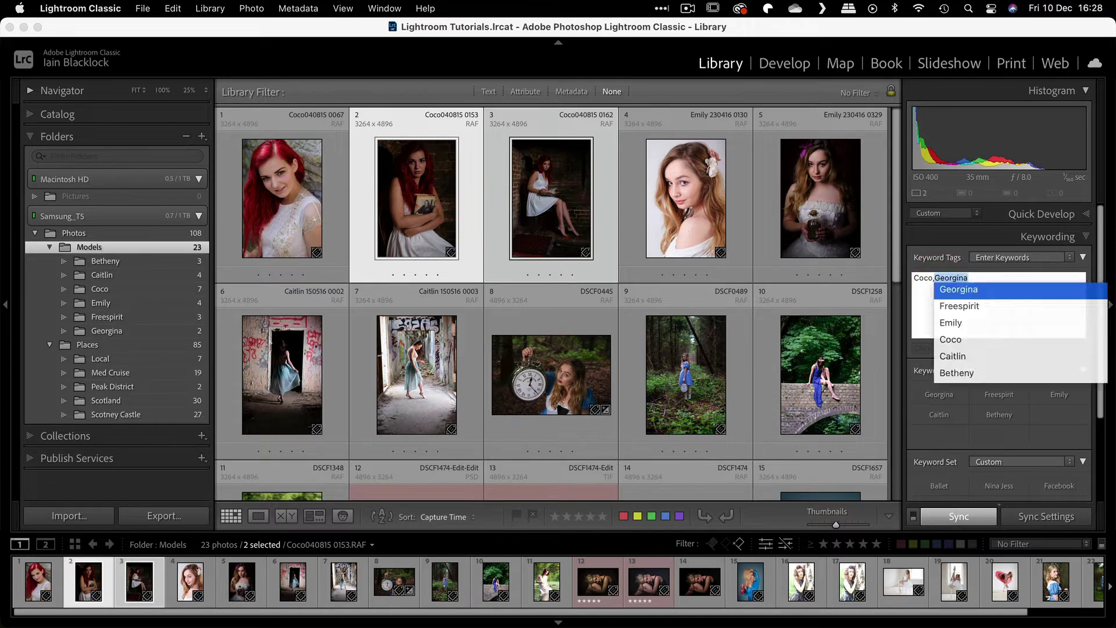
key("BackSpace")
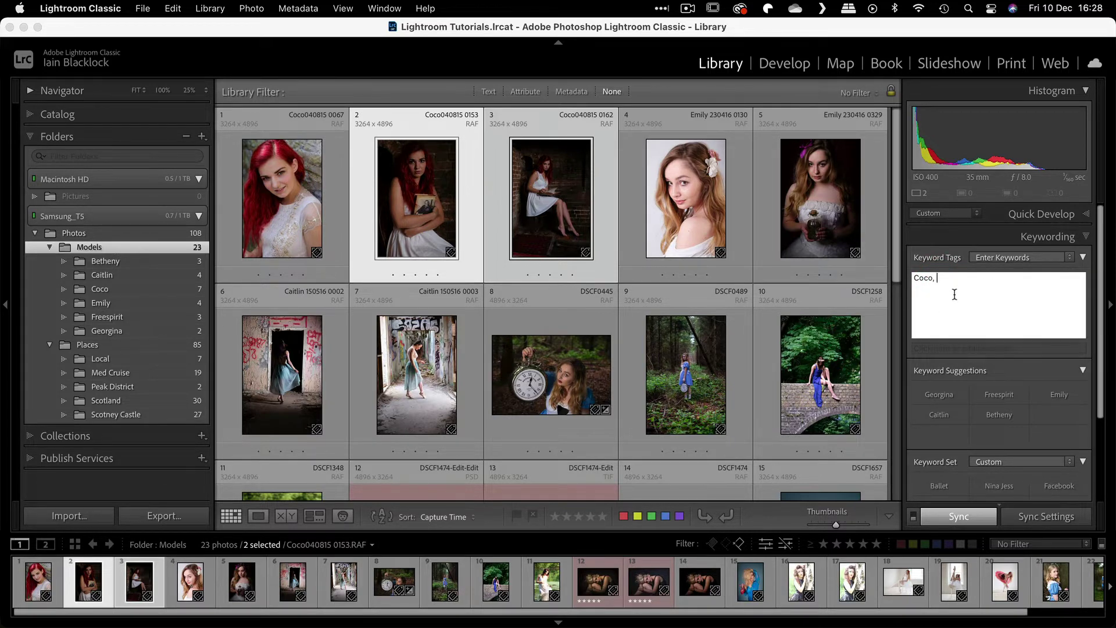
type("Cinderella")
key("Return")
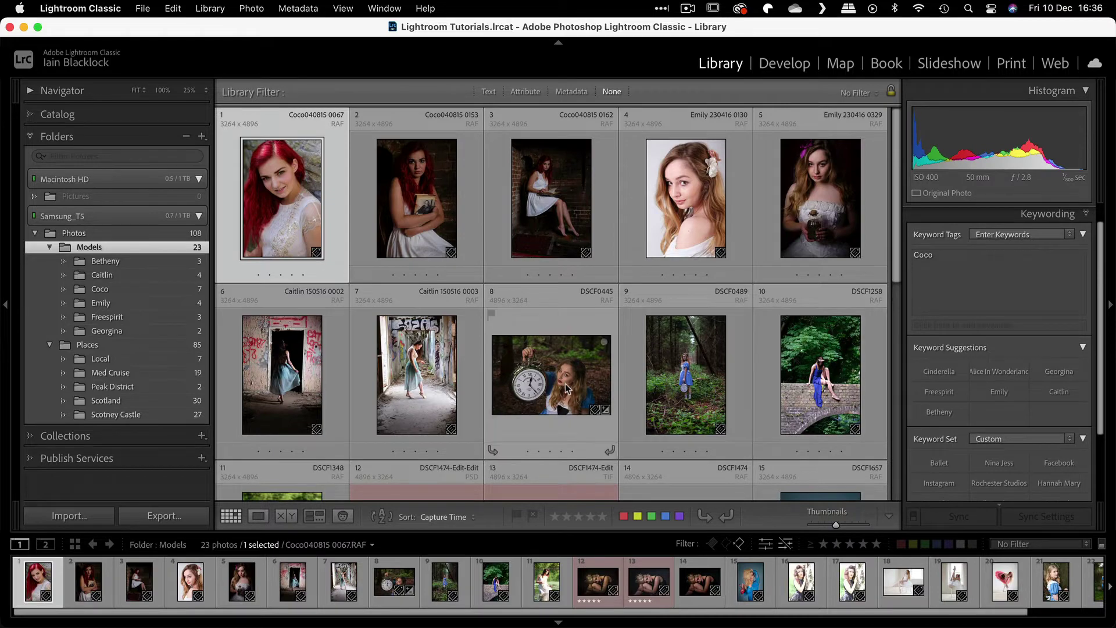
Add the keyword Alice In Wonderland to photos DSCF0445, DSCF0489, DSCF5232, DSCF5271 and DSCF5279 in the Models folder
left_click(567, 383)
left_click(670, 389, "shift")
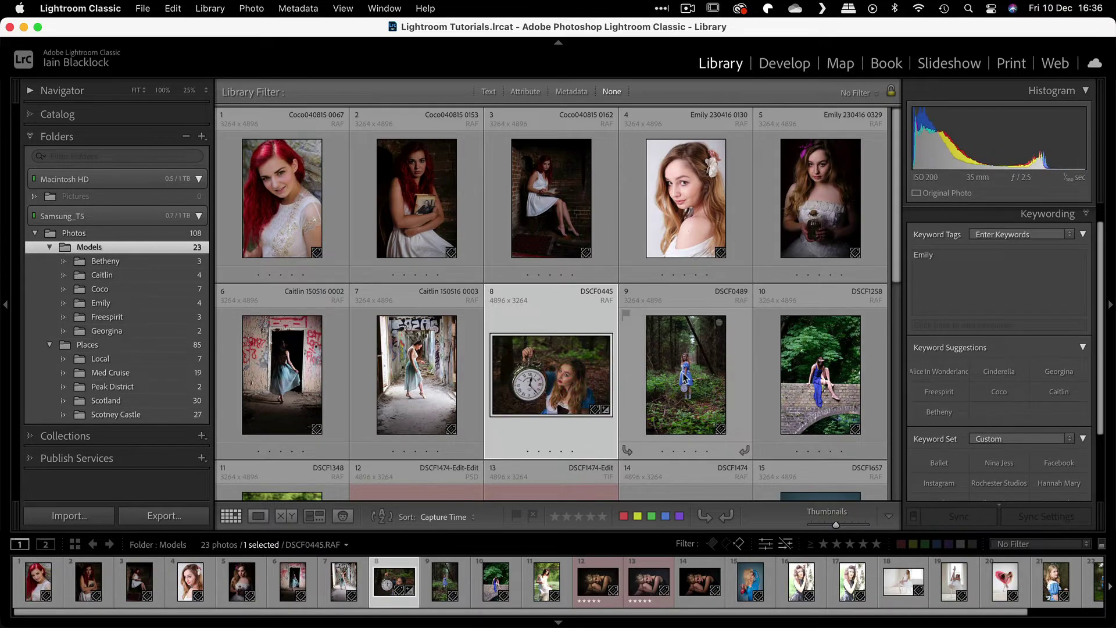
scroll(665, 381, "down", 3)
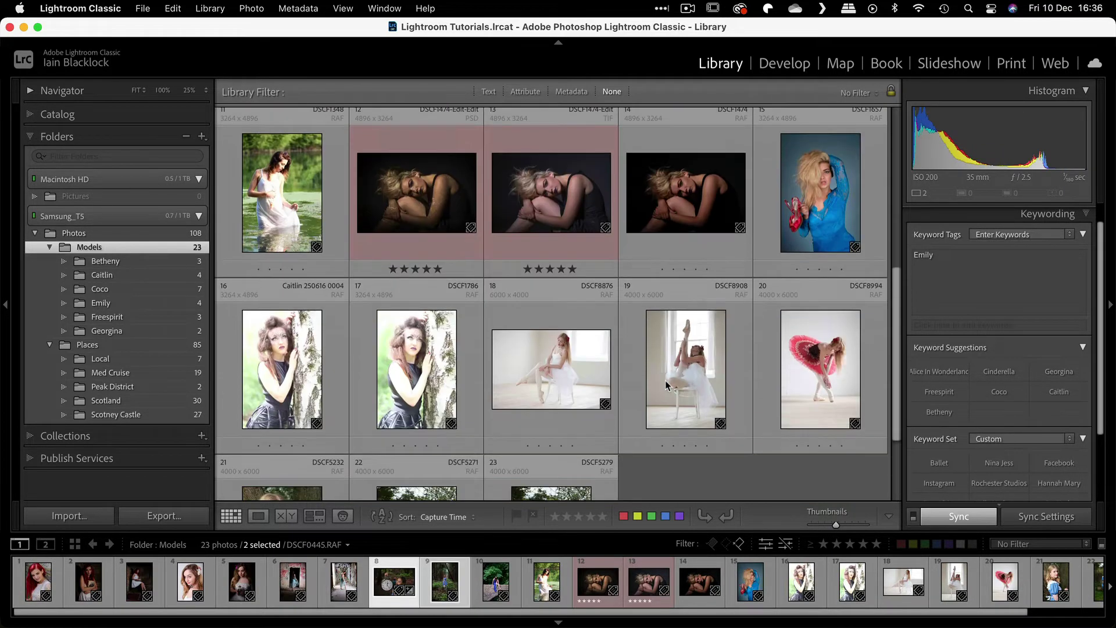
scroll(665, 380, "down", 5)
left_click(286, 436, "super")
left_click(415, 422, "super")
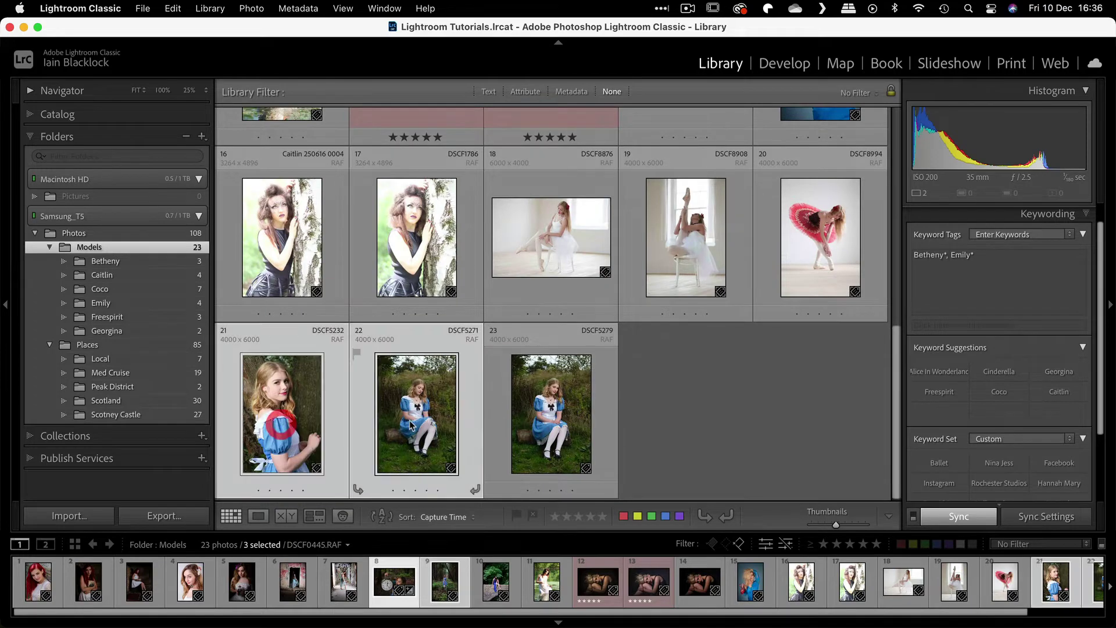
left_click(536, 431, "super")
scroll(581, 431, "up", 8)
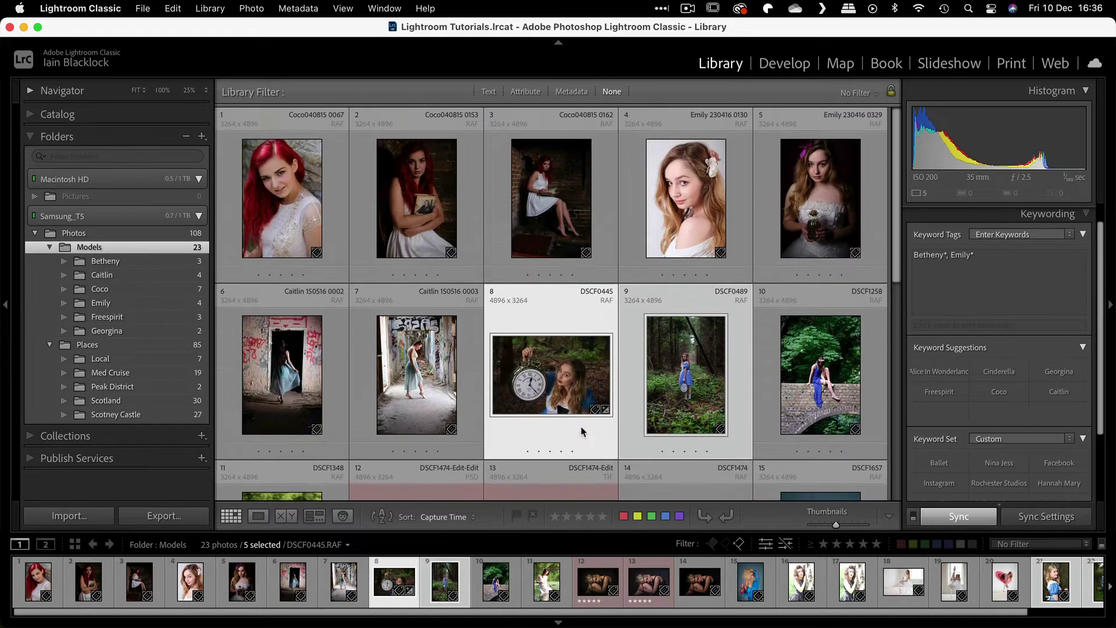
left_click(984, 260)
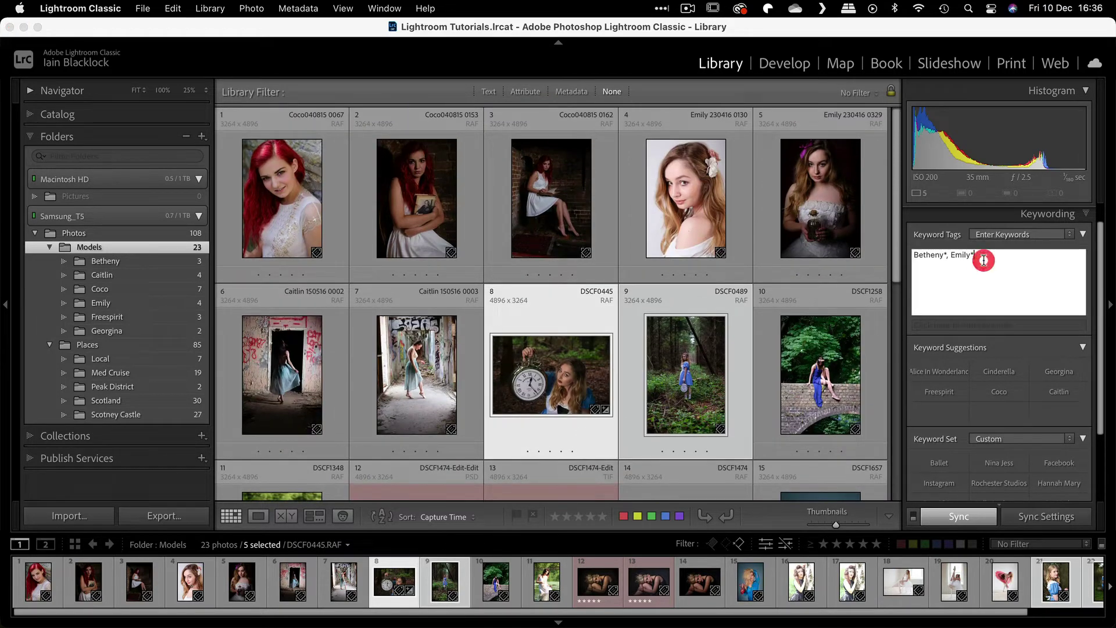
type(", ")
type("Alicce")
key("BackSpace")
key("BackSpace")
type("e In Wonderland")
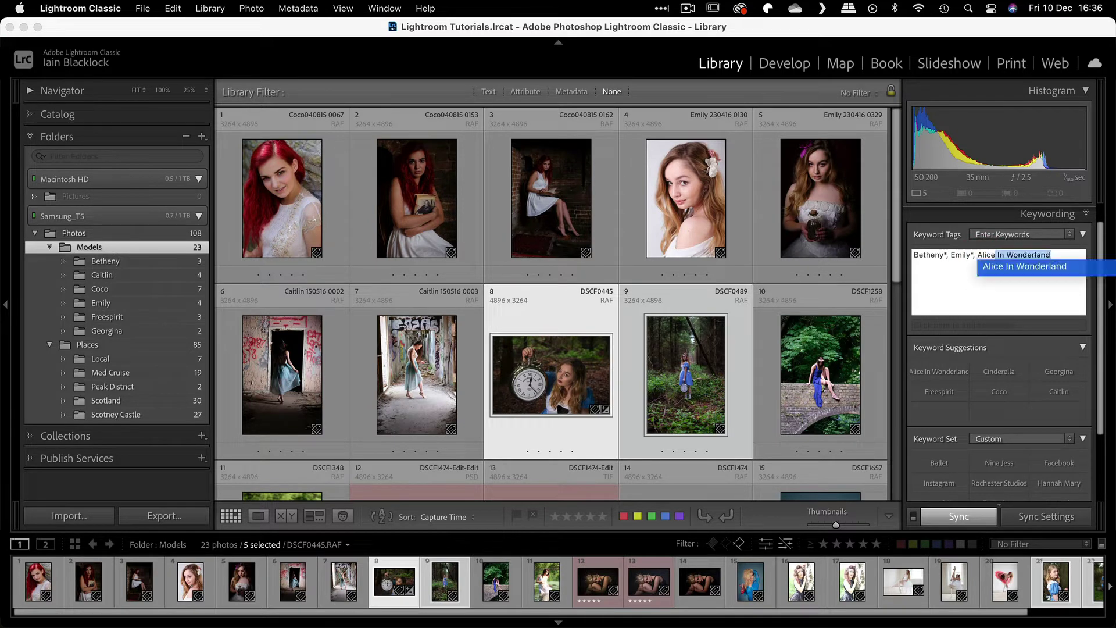
key("Return")
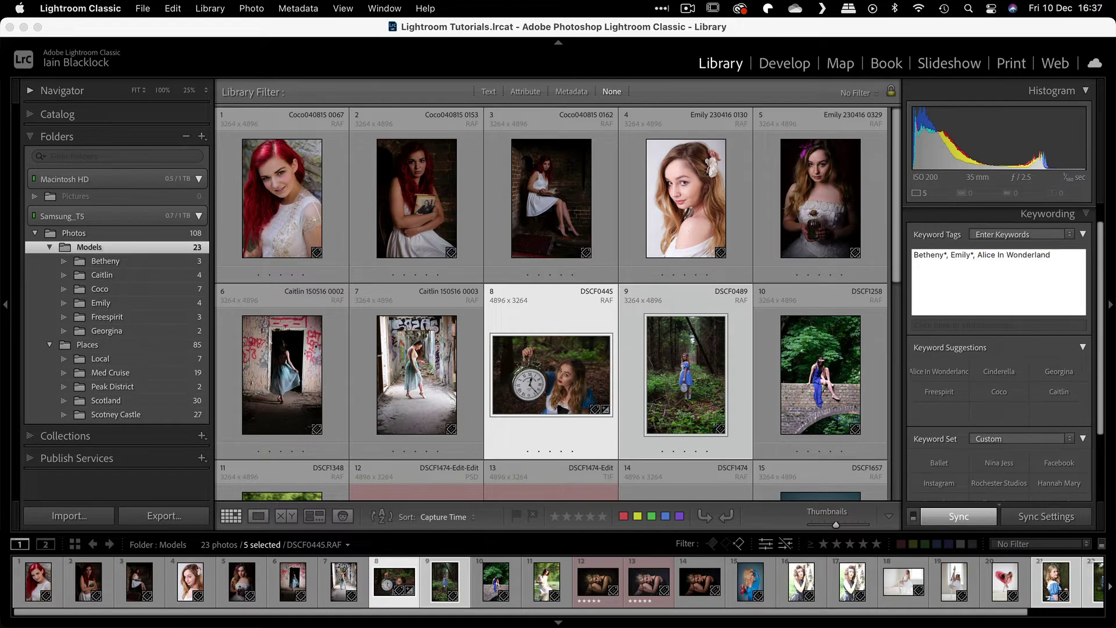
key("Return")
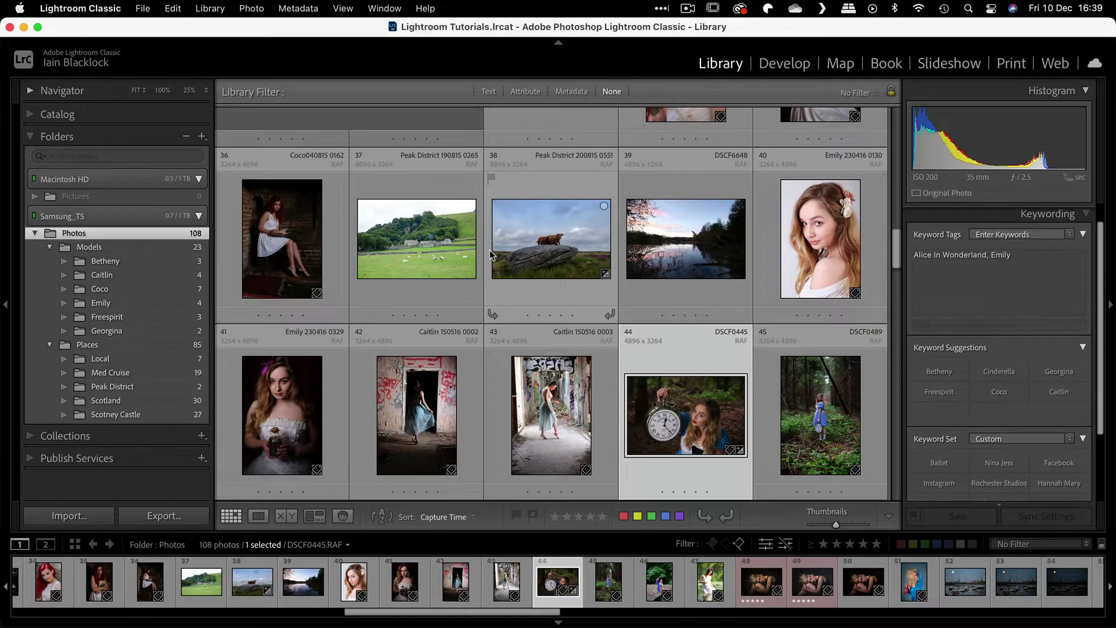
Filter the Photos folder by Keywords text with the Contains Words rule for "Alice in wonderlan"
left_click(488, 92)
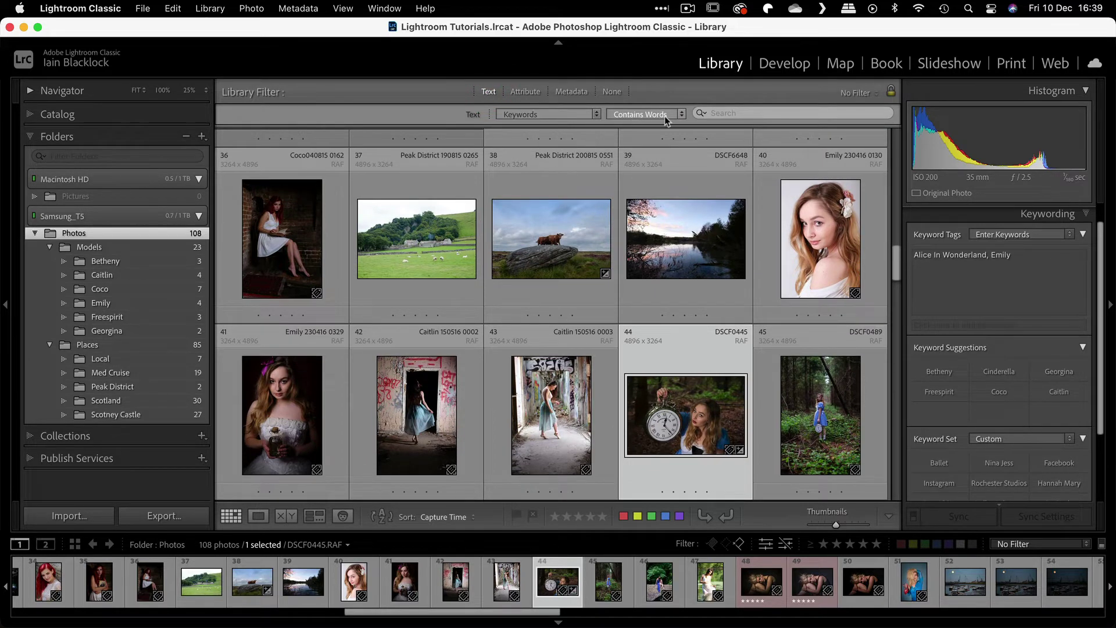
left_click(721, 113)
type("Ali")
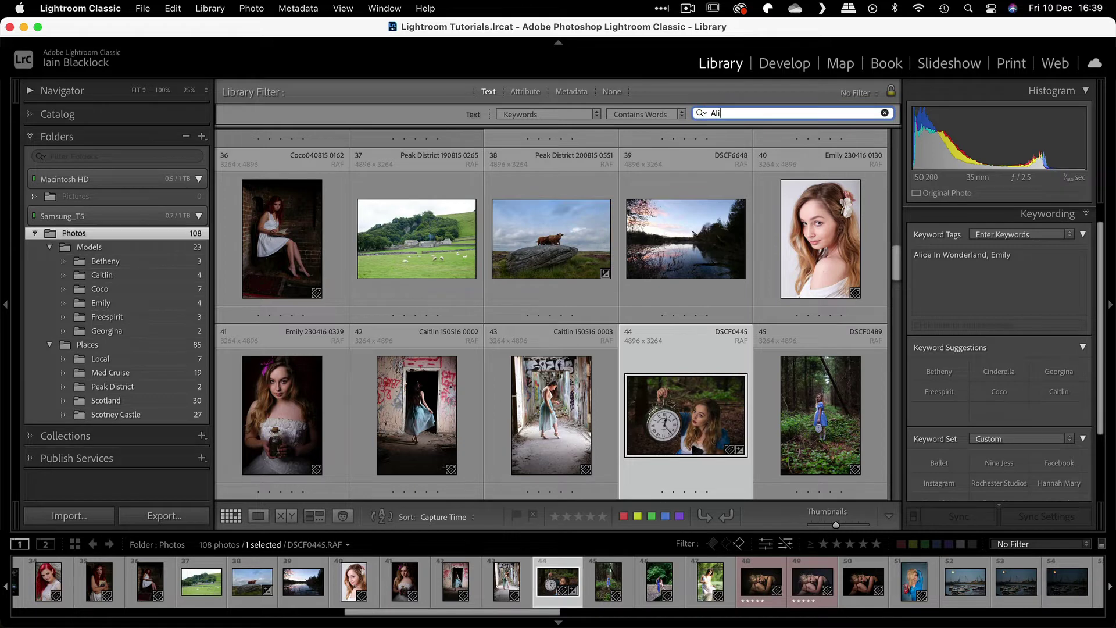
type("ce in wonder")
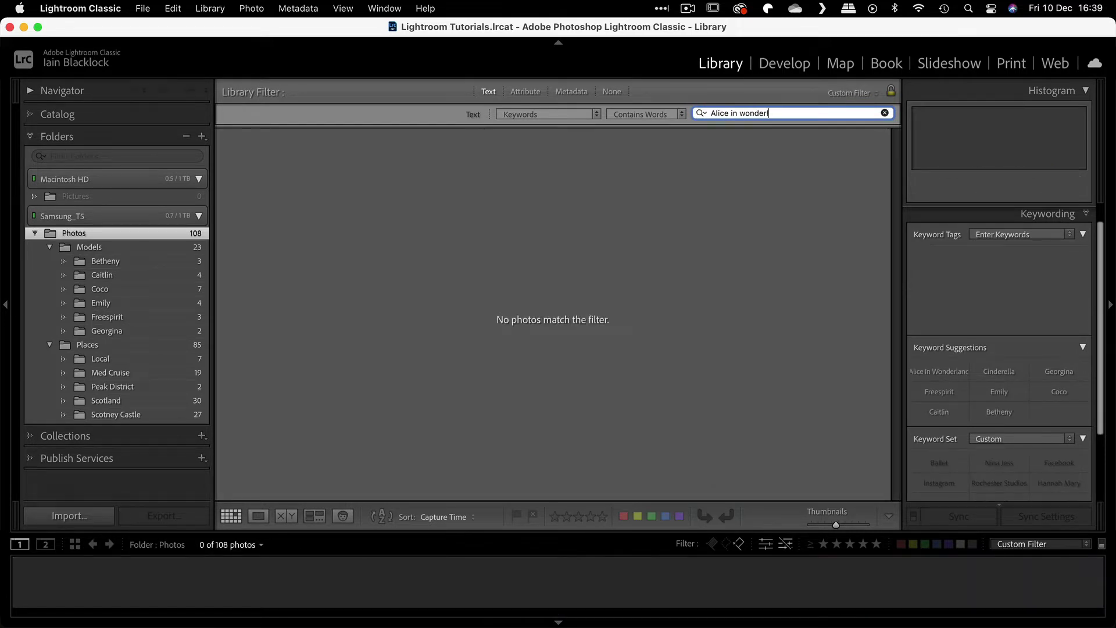
type("land")
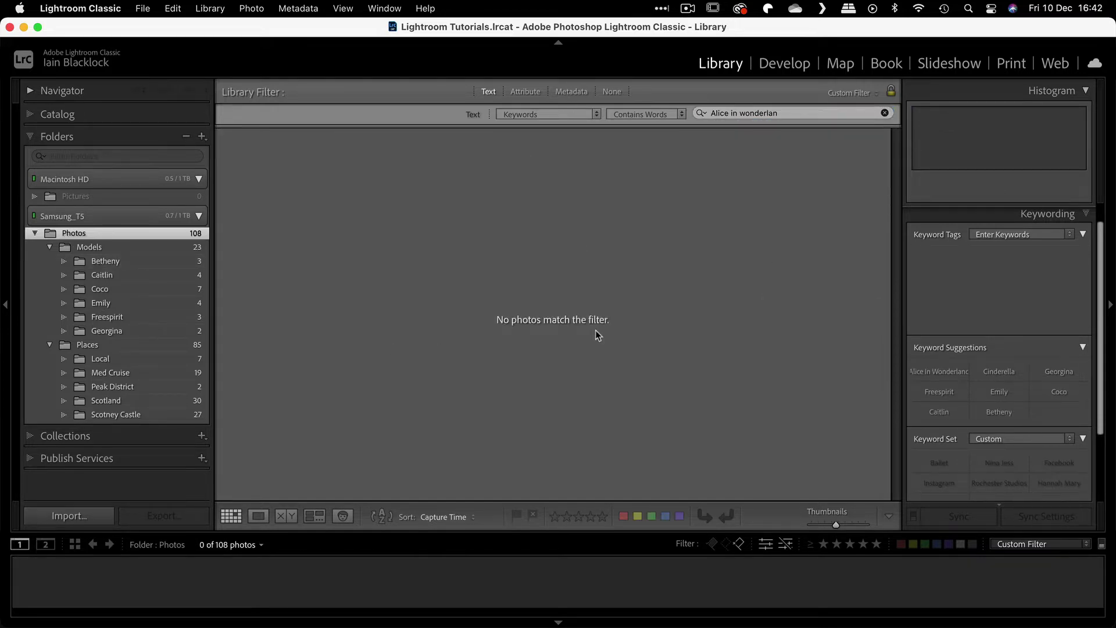
Compare the keyword filter's matches under the Contain All and Contain rules, and check the keyword tags of DSCF1786
left_click(654, 114)
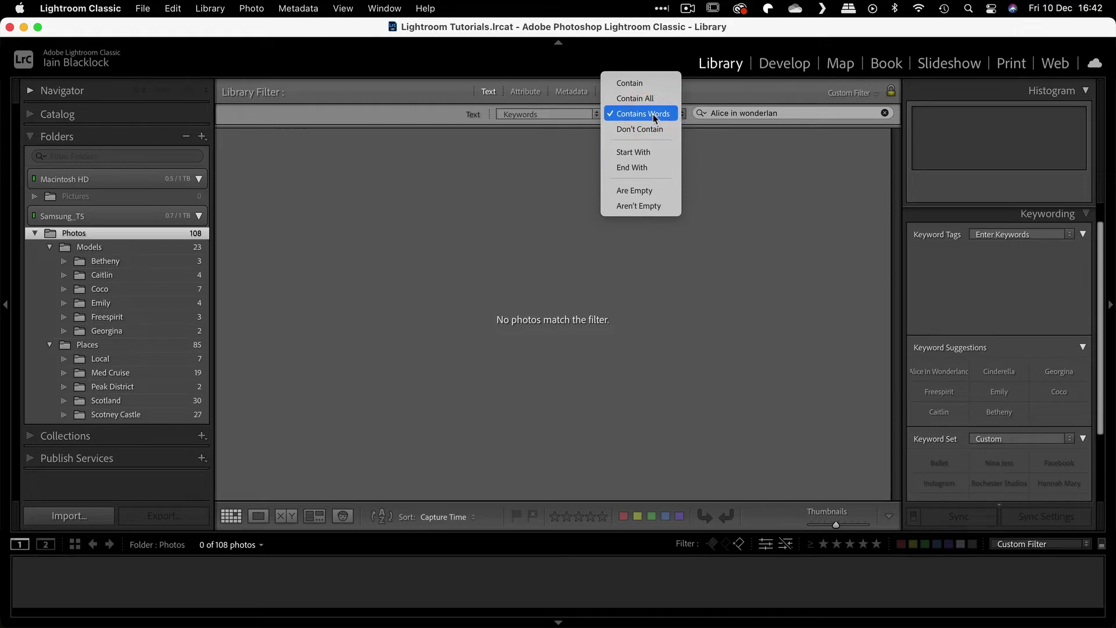
left_click(643, 98)
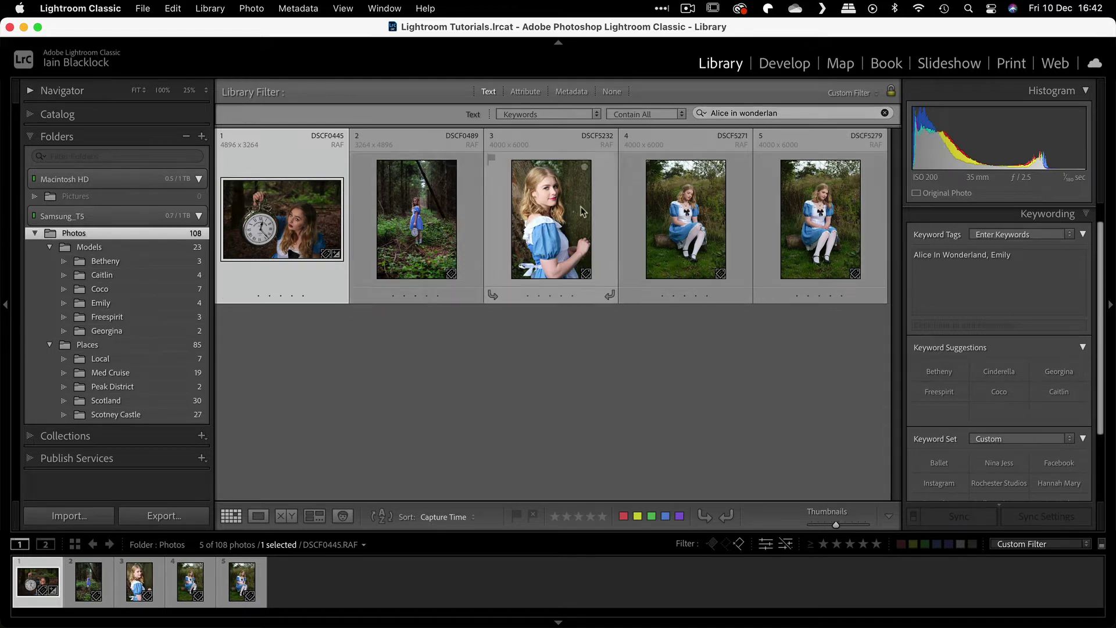
left_click(645, 114)
left_click(632, 98)
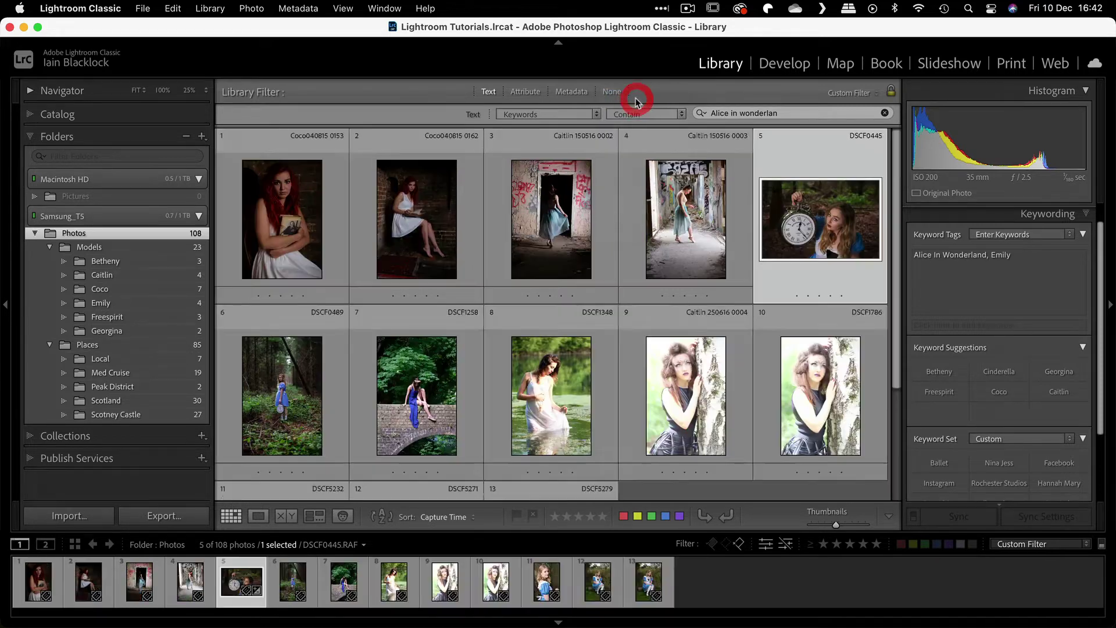
scroll(652, 369, "down", 1)
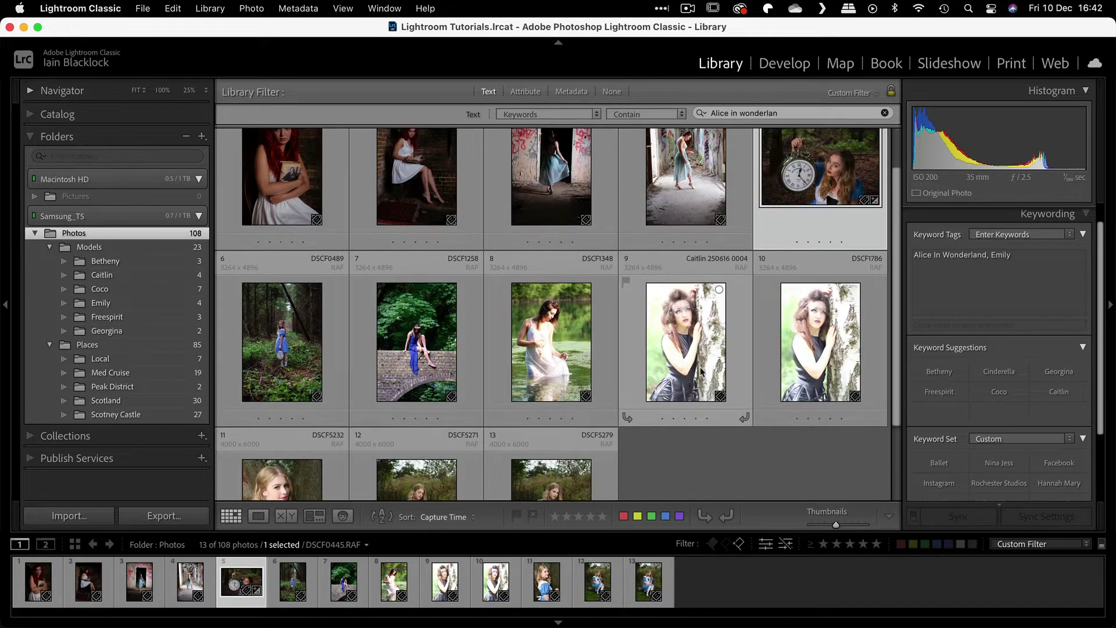
scroll(682, 323, "up", 1)
left_click(818, 373)
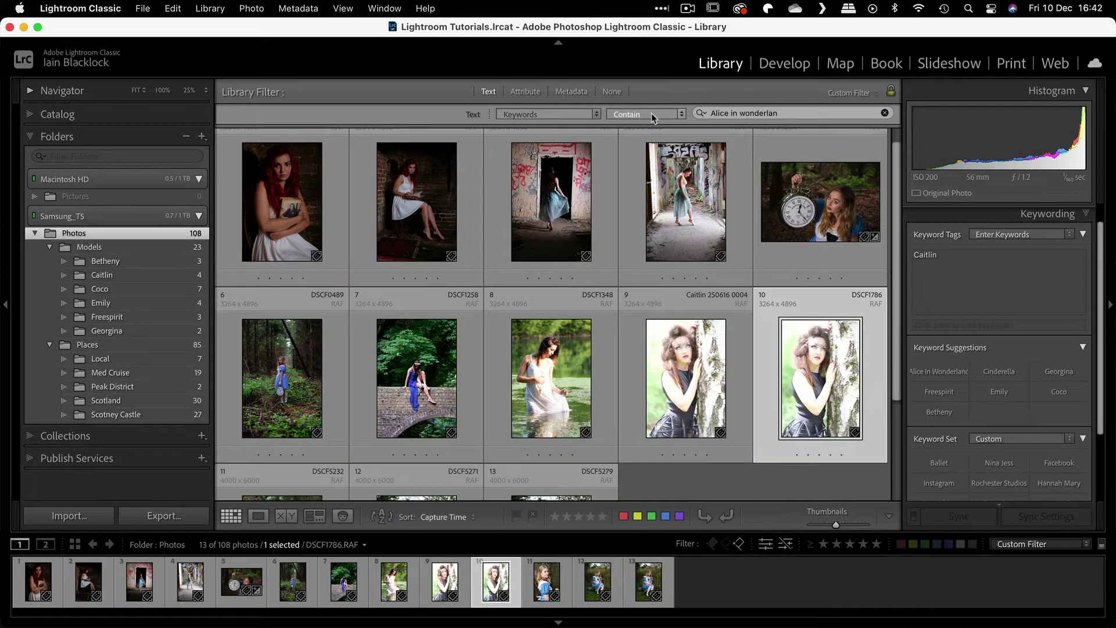
Filter the keywords for "Alice" only, comparing the Start With and End With rules before restoring Contain
left_click(783, 111)
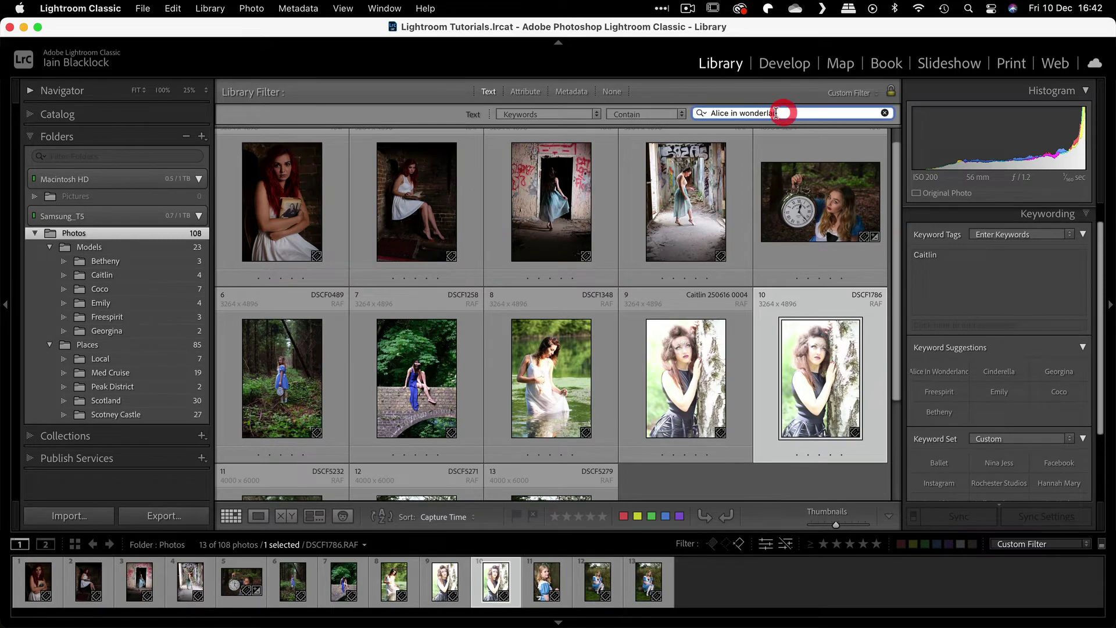
type("Alice")
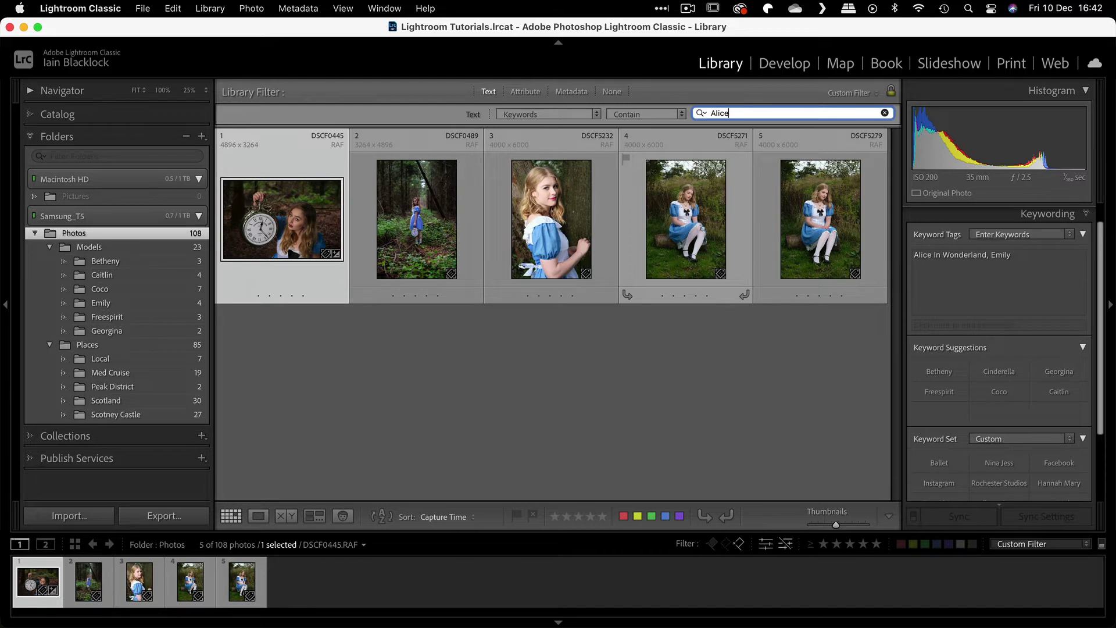
left_click(640, 113)
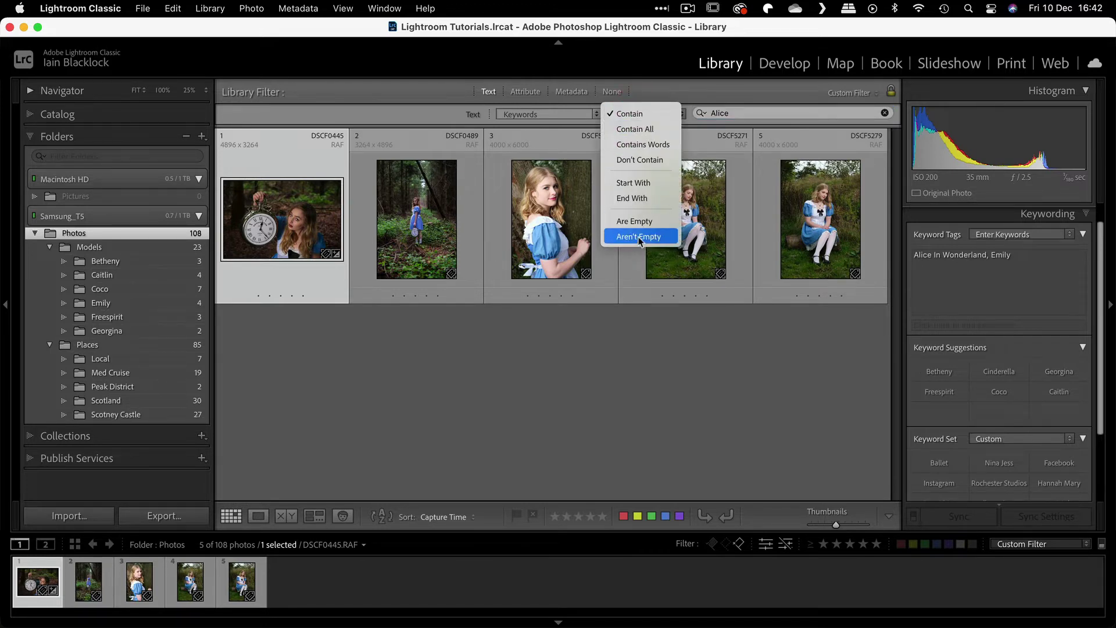
left_click(629, 187)
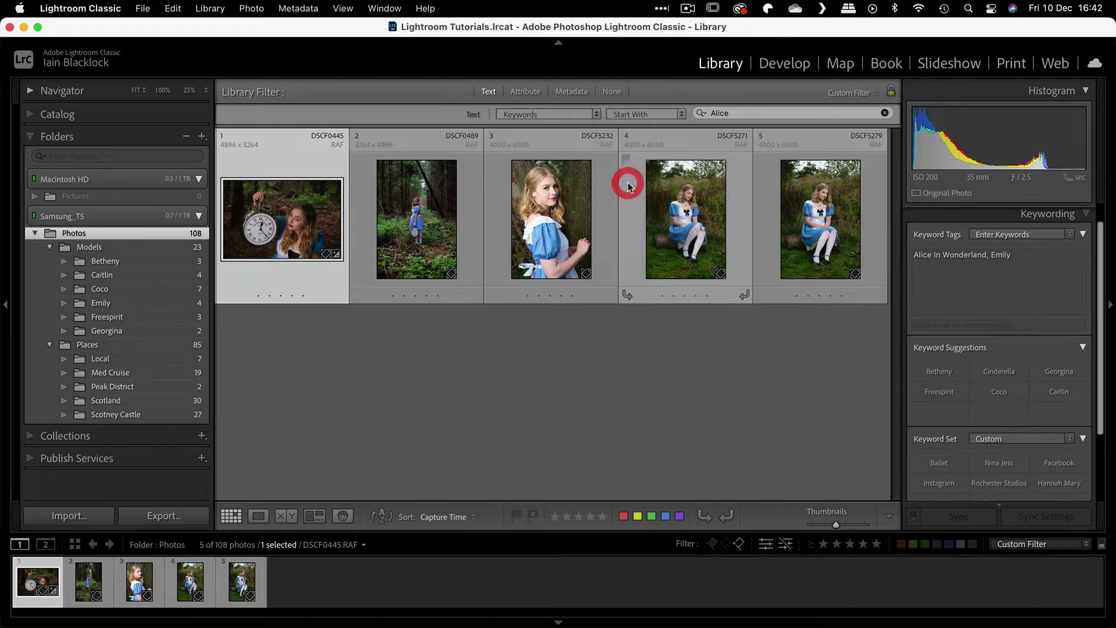
left_click(639, 114)
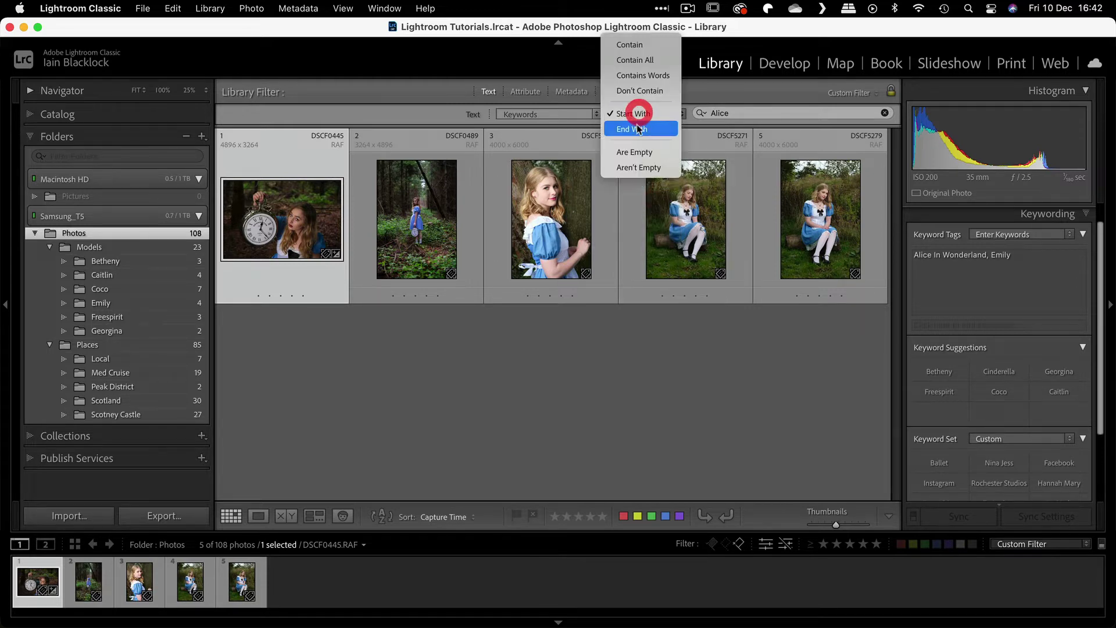
left_click(636, 125)
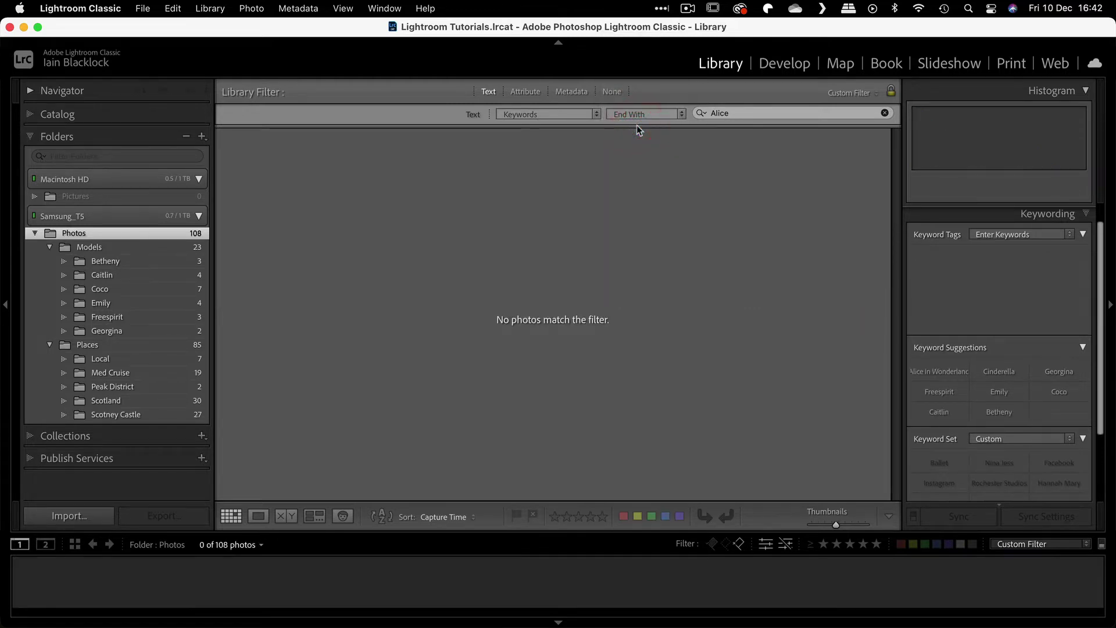
left_click(638, 115)
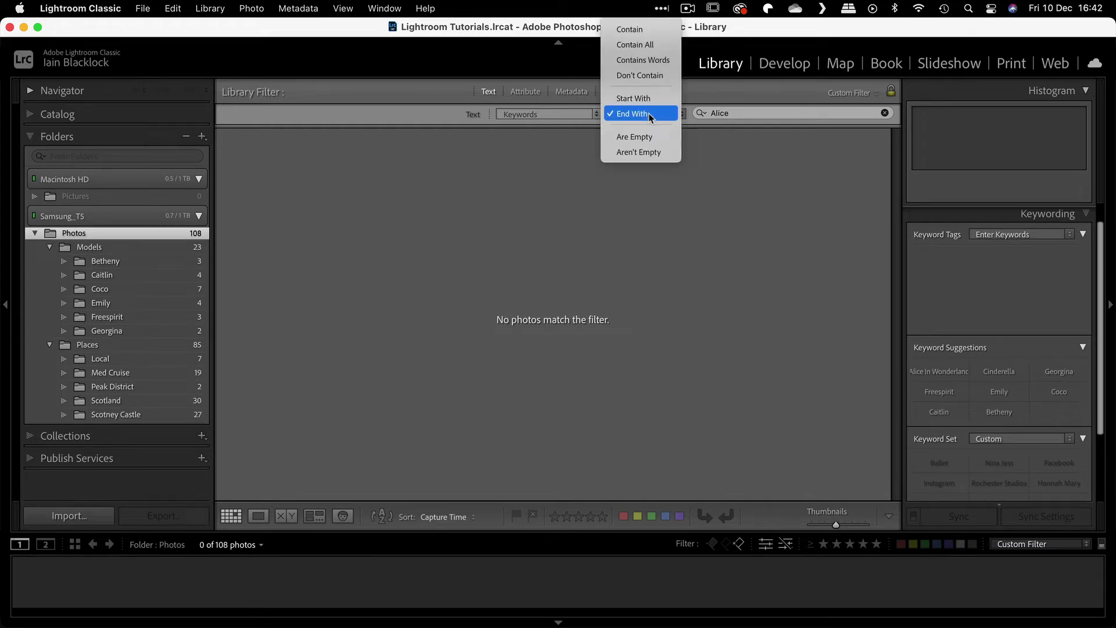
left_click(631, 30)
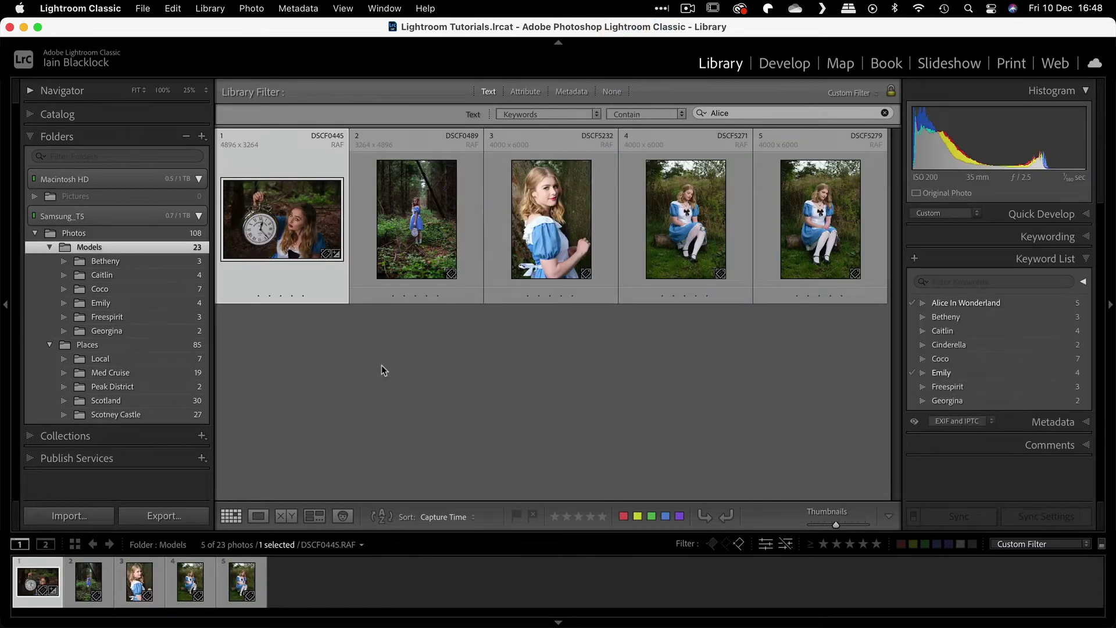
Add the keyword Dance to the two graffiti-wall photos and to DSCF8876, DSCF8908 and DSCF8994 in the unfiltered Models folder
left_click(487, 92)
scroll(410, 407, "down", 2)
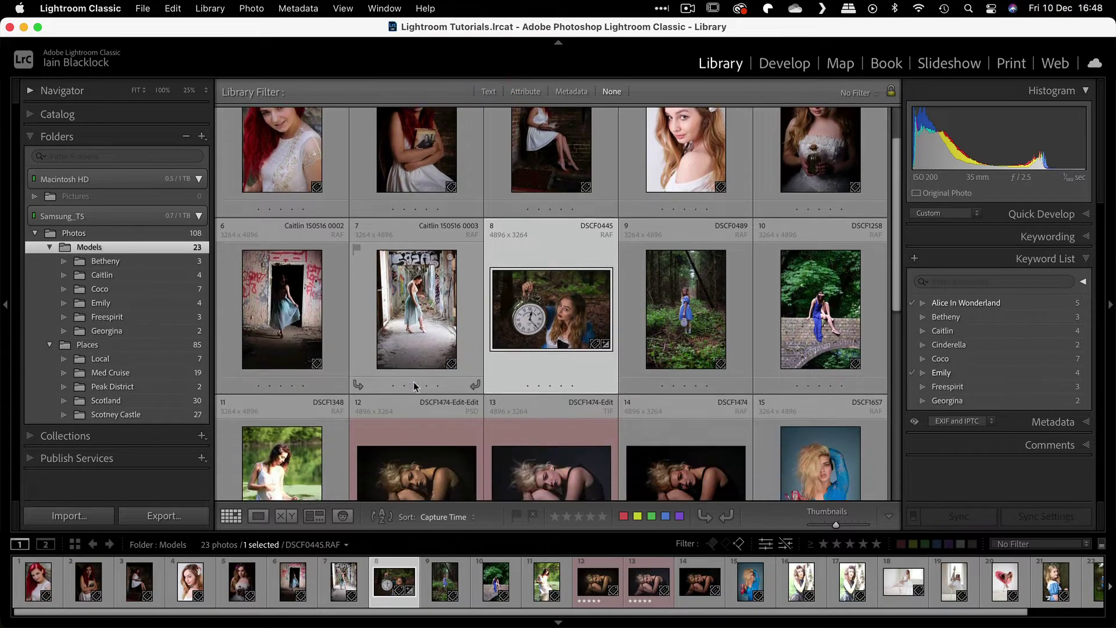
left_click(283, 311)
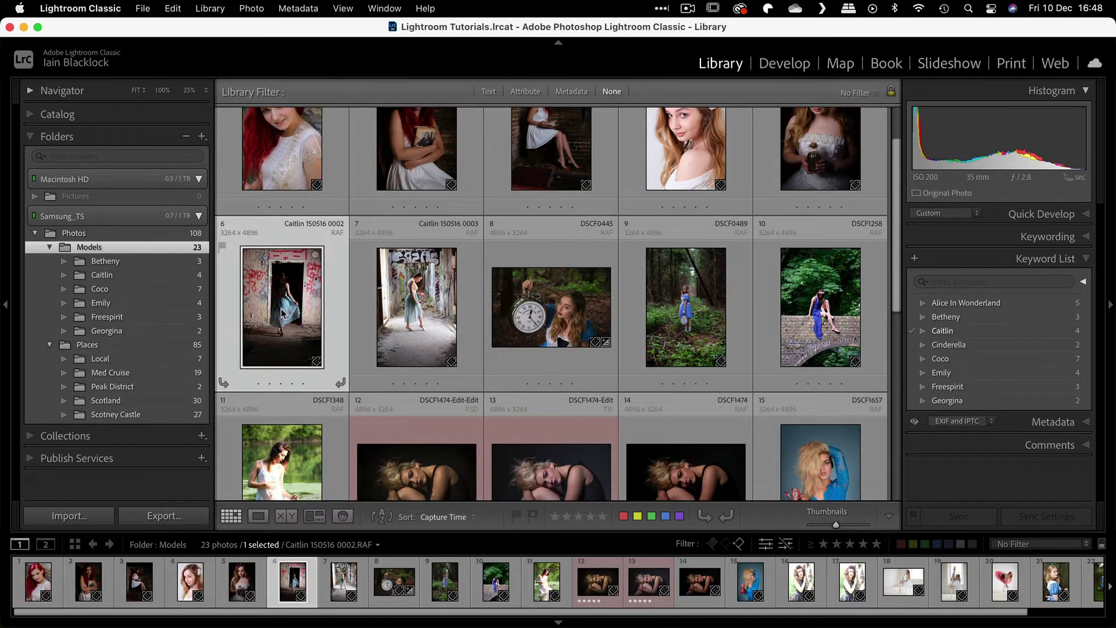
left_click(423, 305, "super")
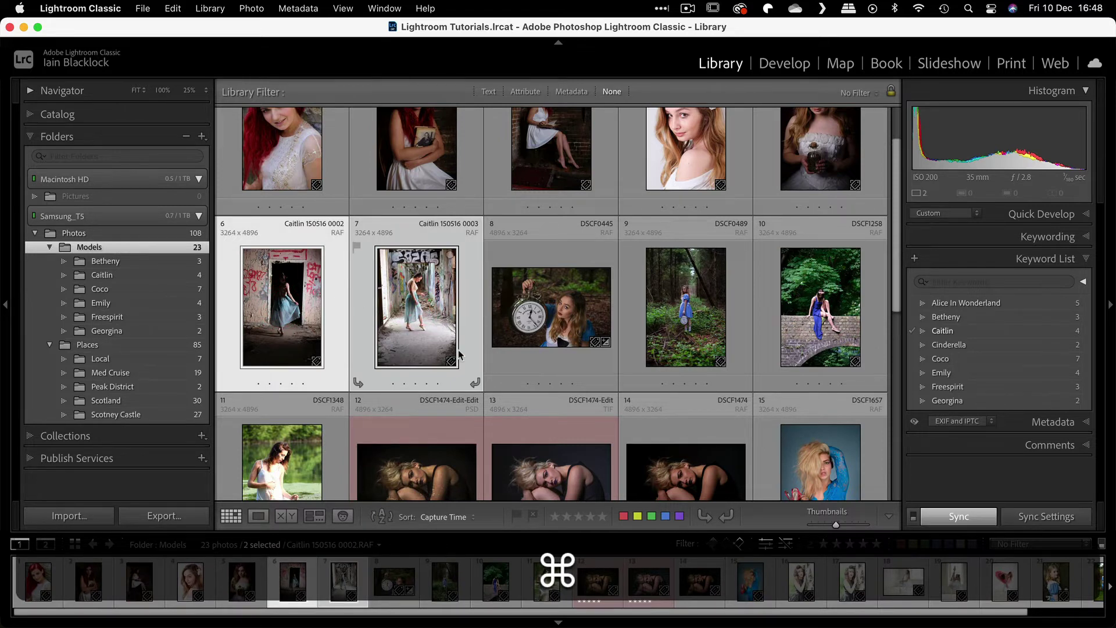
scroll(458, 347, "down", 10)
left_click(538, 343, "super")
left_click(673, 337, "super")
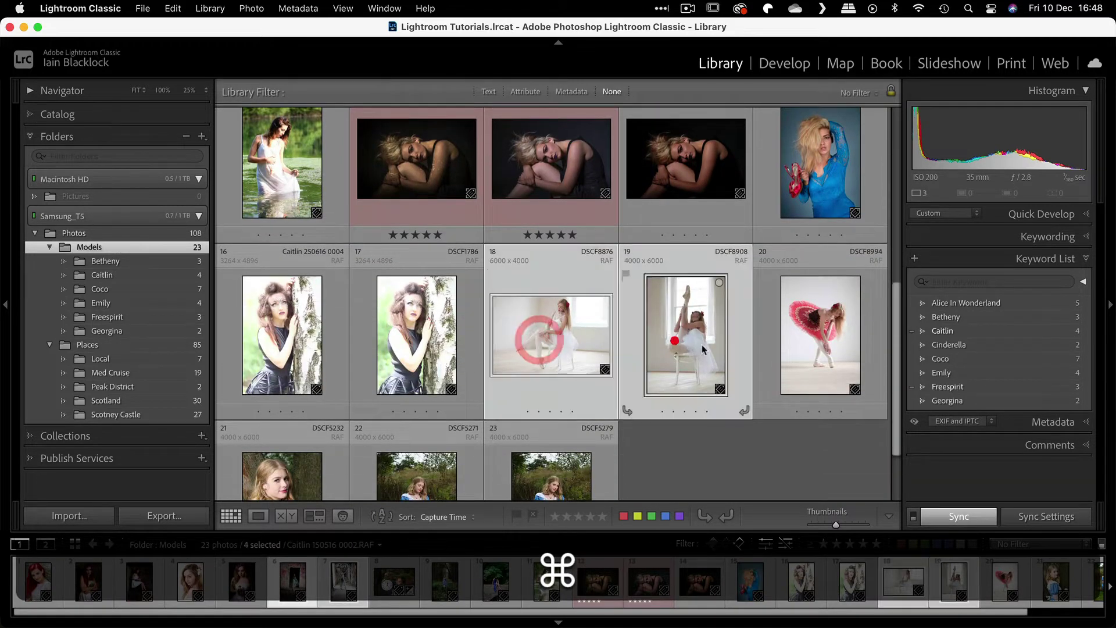
left_click(821, 343, "super")
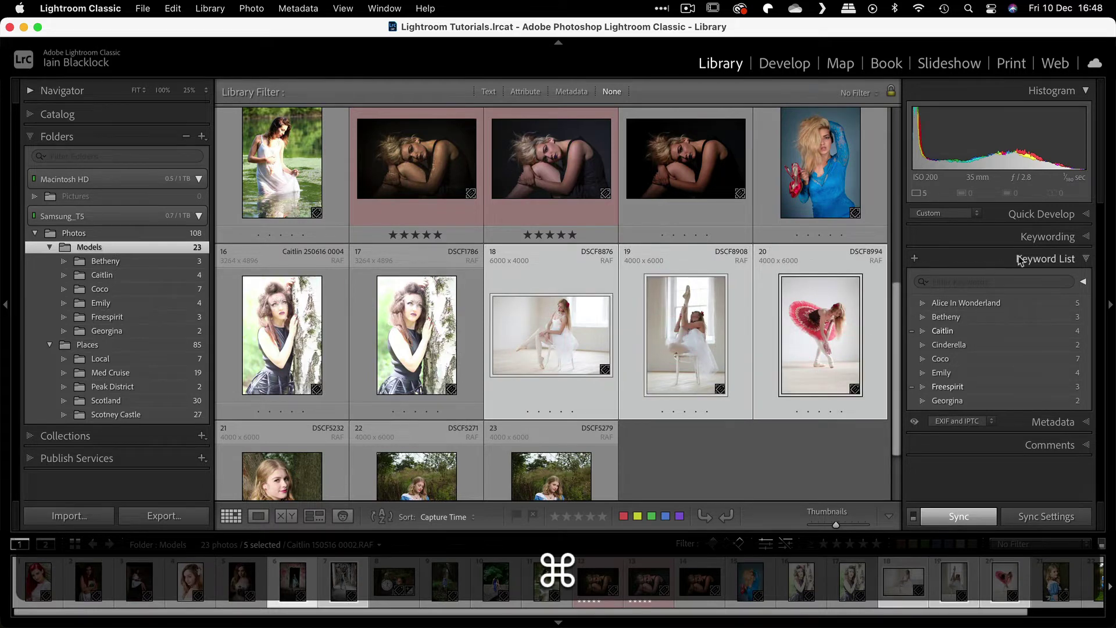
left_click(1085, 236)
left_click(1004, 256)
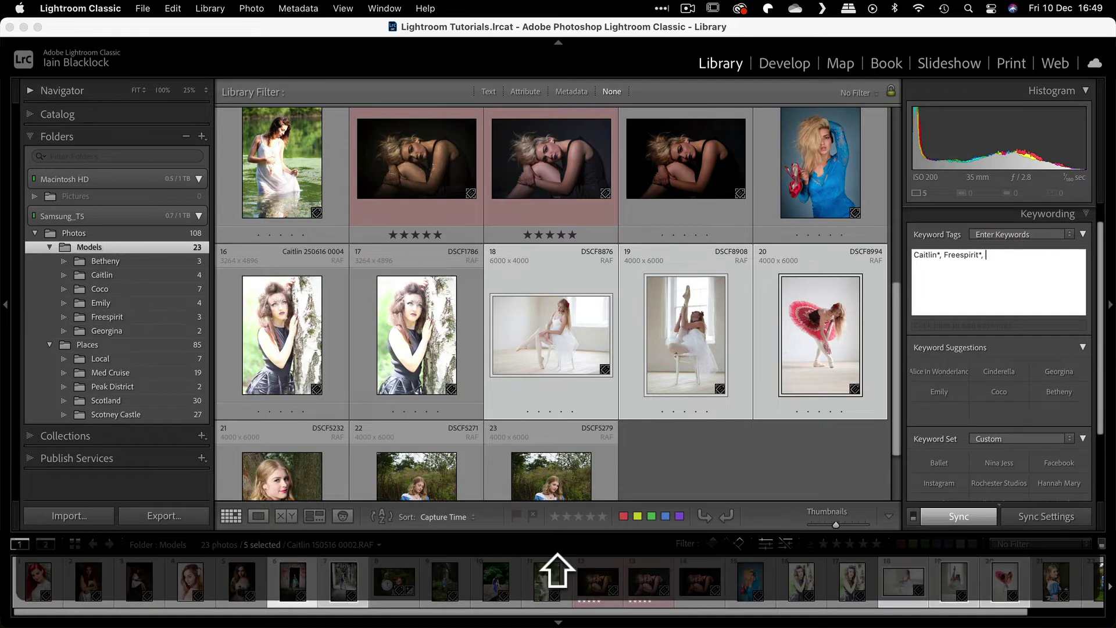
type("Dance")
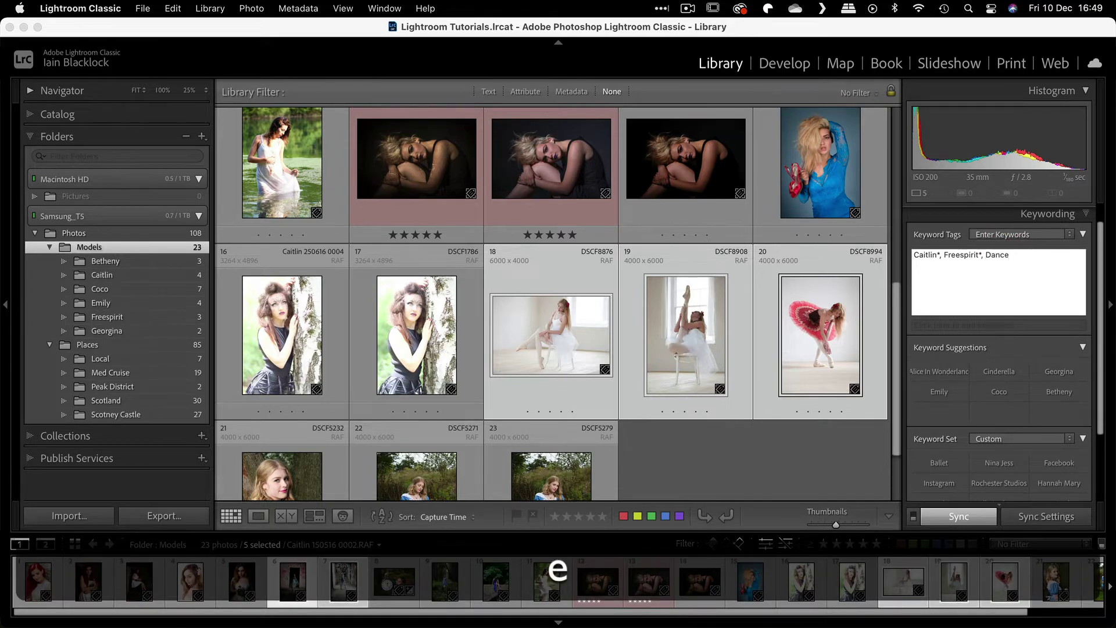
key("Return")
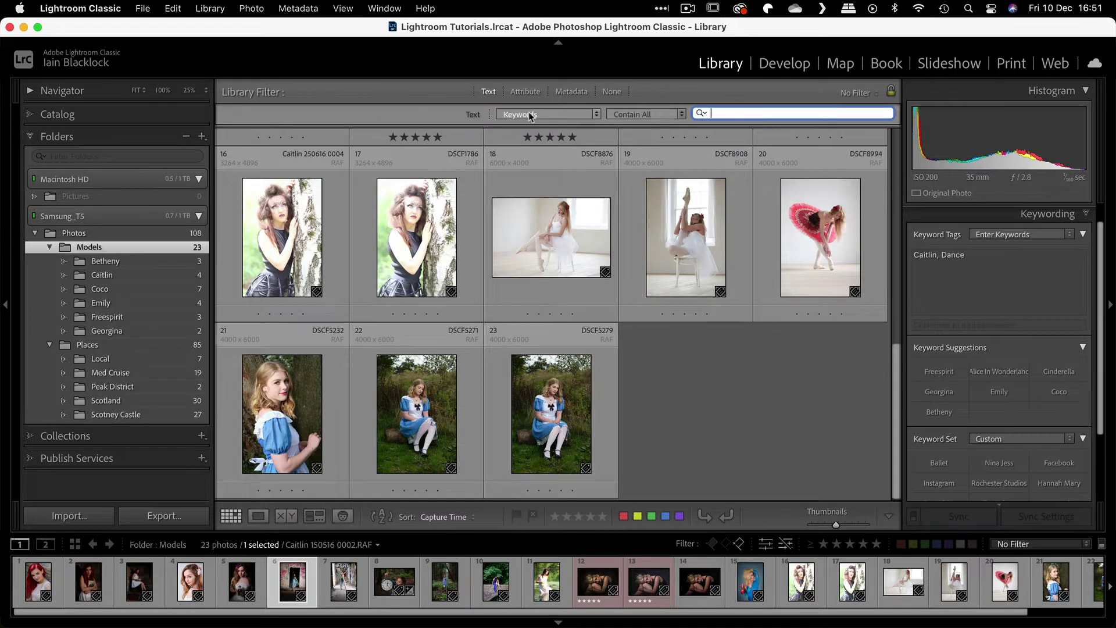
Filter the Models folder by Keywords text with the Contains Words rule for "dance freespirit"
left_click(643, 114)
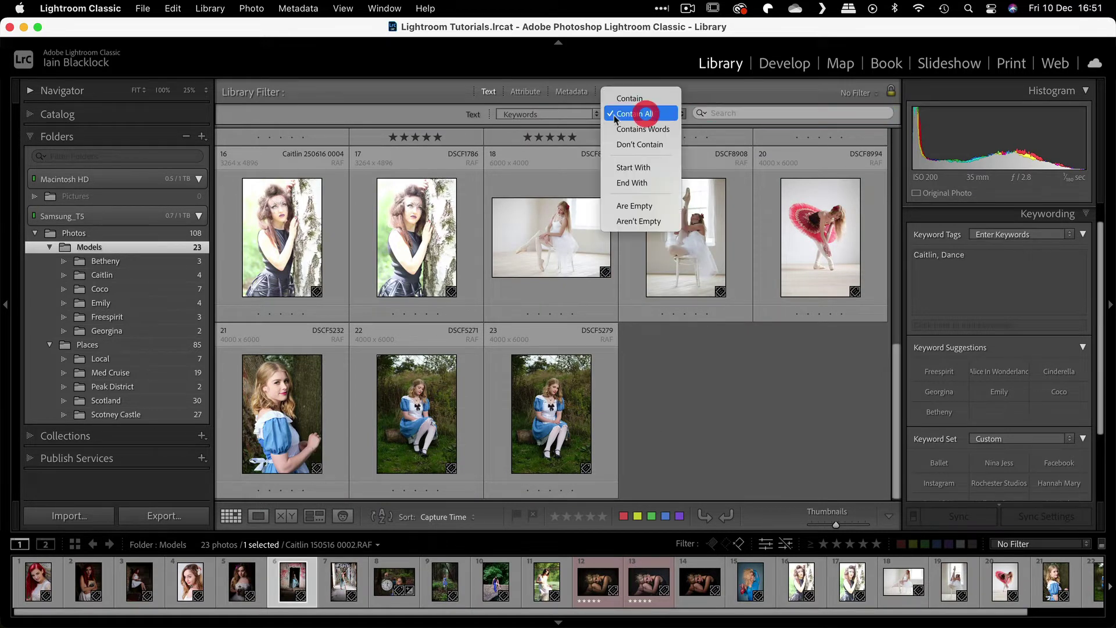
left_click(638, 129)
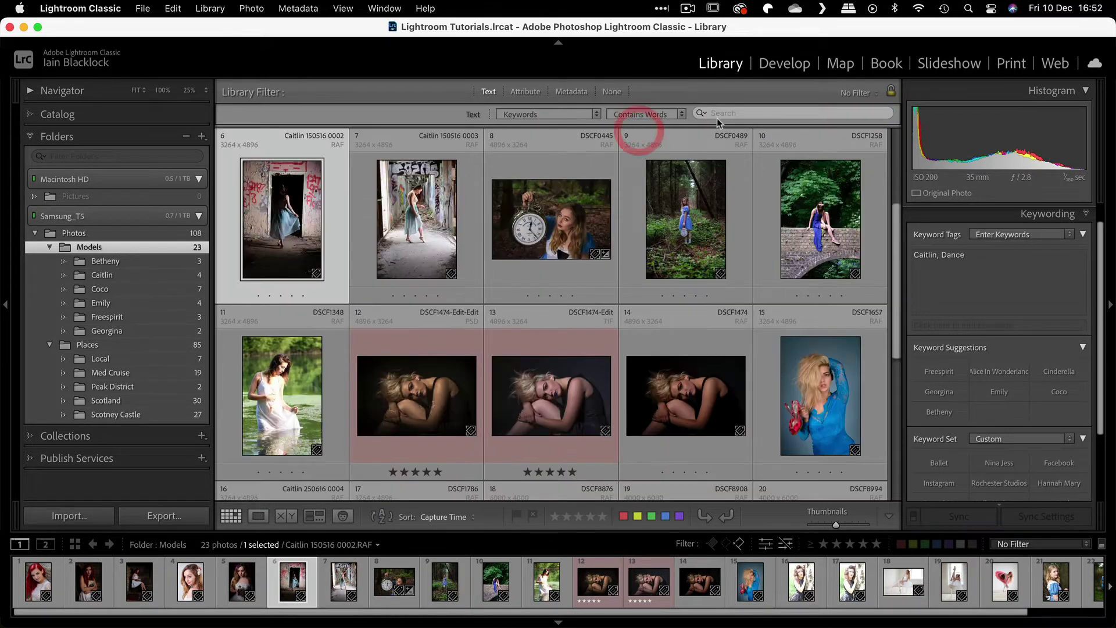
left_click(716, 115)
type("dance")
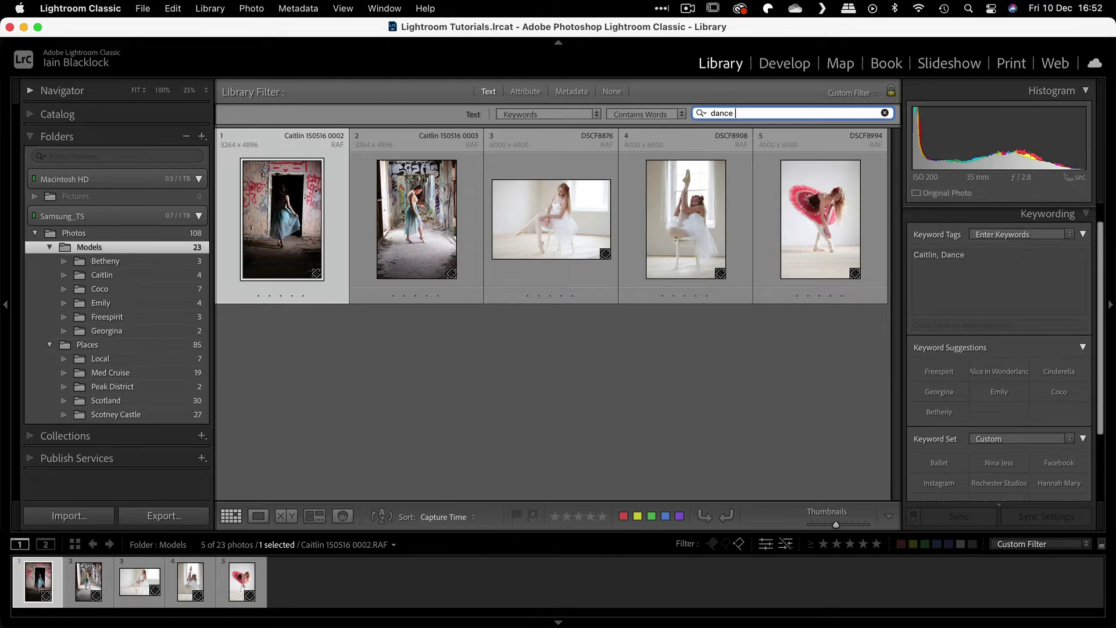
type("freespi")
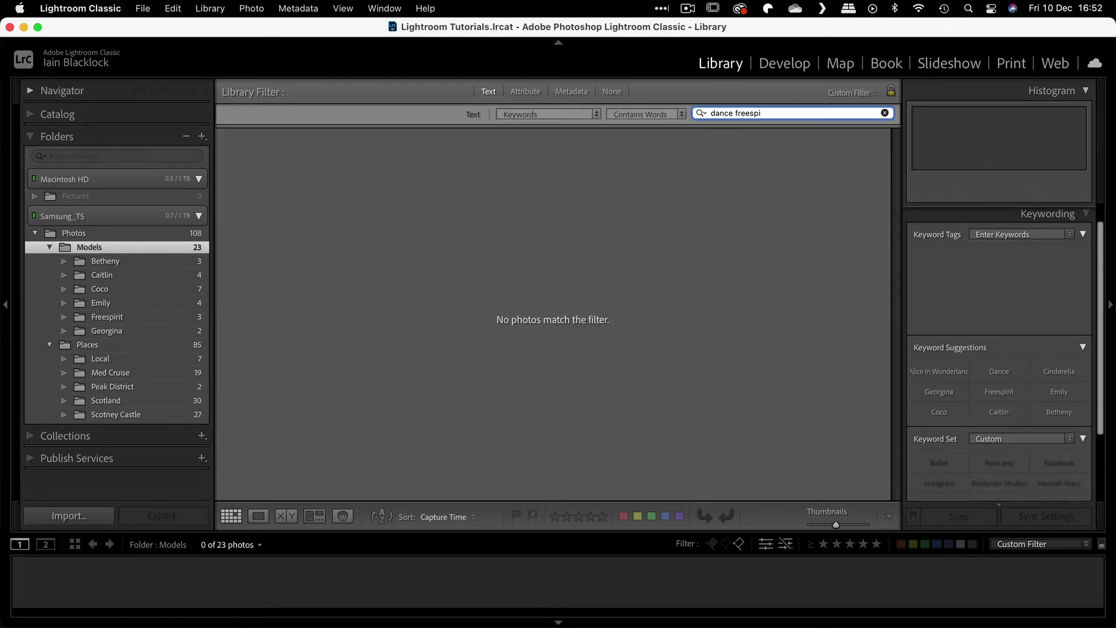
type("rit")
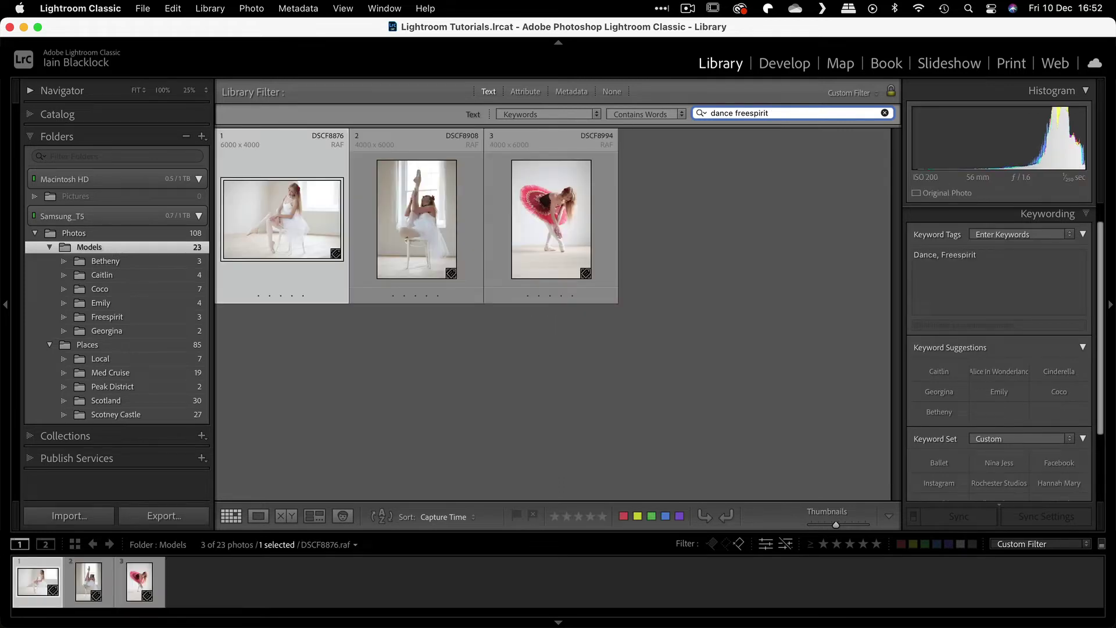
Replace freespirit in the keyword search with the name of the model in the graffiti-wall photos, keeping "dance"
key("BackSpace")
key("BackSpace")
key("BackSpace")
key("BackSpace")
key("BackSpace")
key("BackSpace")
key("BackSpace")
key("BackSpace")
key("BackSpace")
key("BackSpace")
type("caitlin")
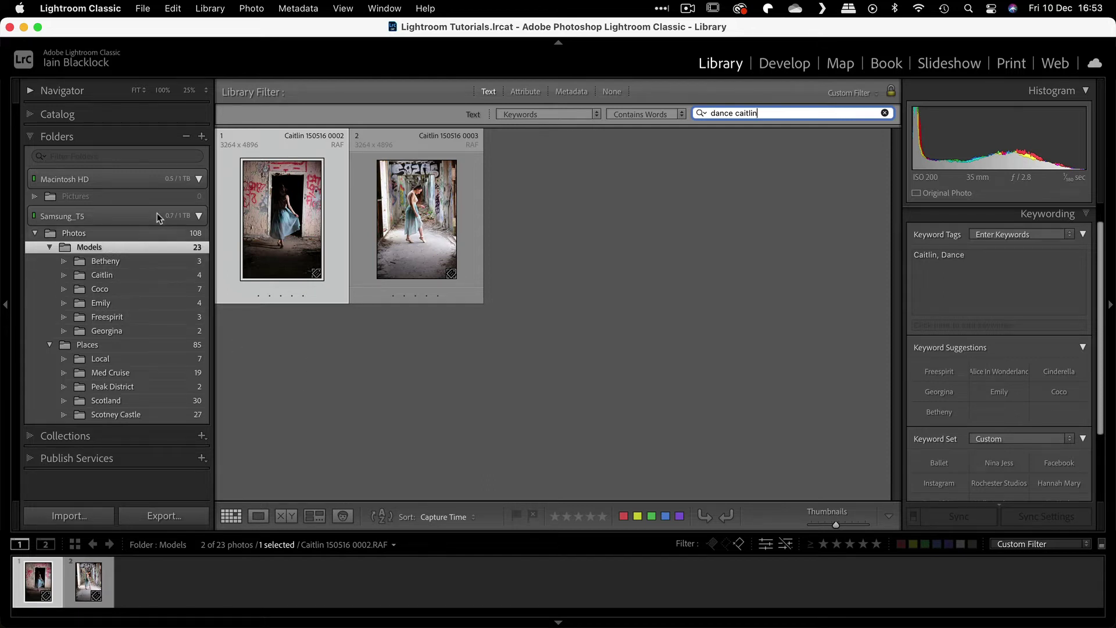
Reduce the keyword search to "dance", apply that filter to the second model's subfolder, and reopen the Models folder
double_click(744, 113)
key("BackSpace")
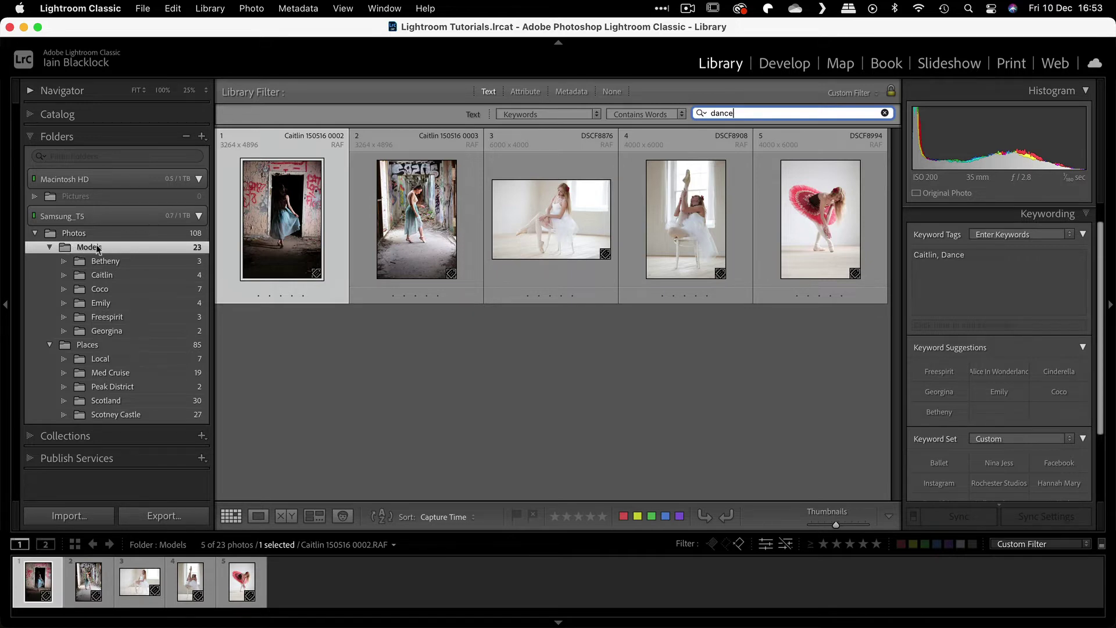
left_click(96, 274)
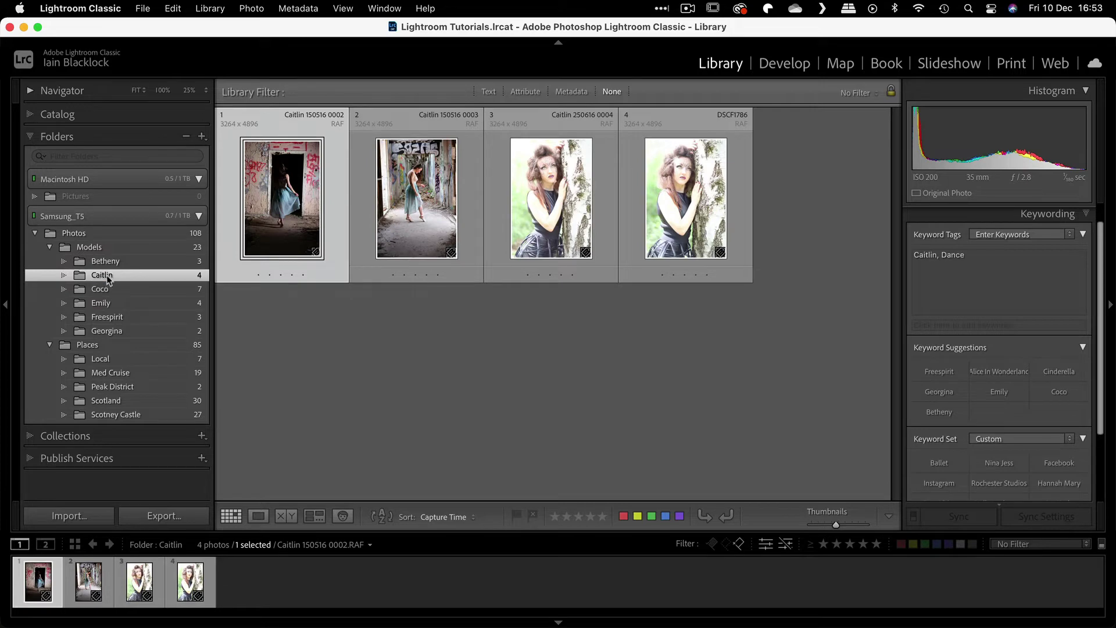
left_click(489, 93)
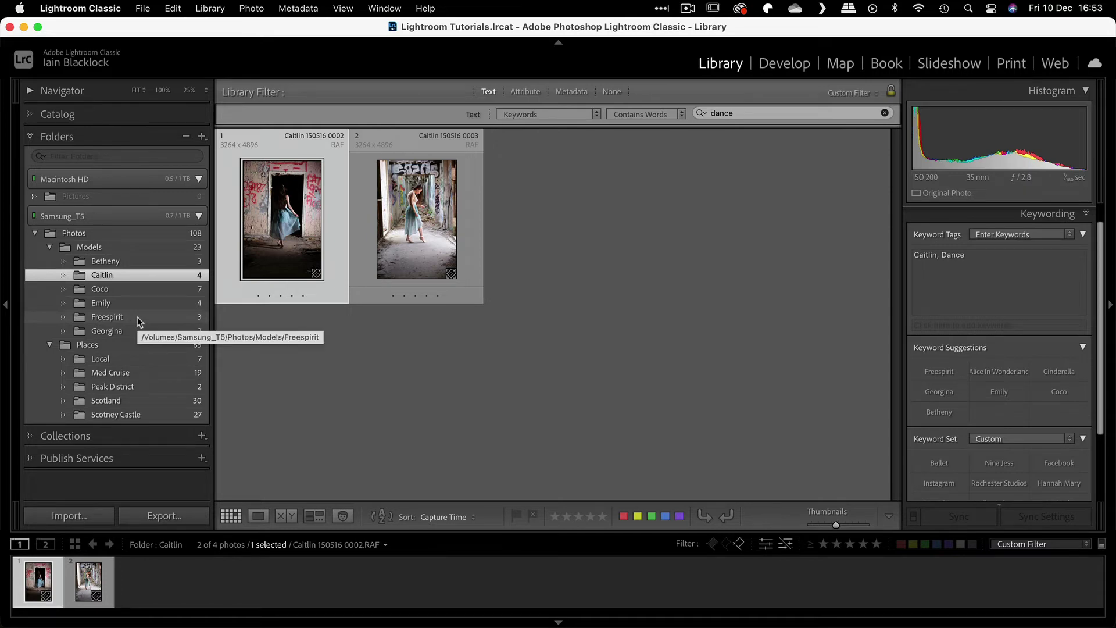
left_click(93, 247)
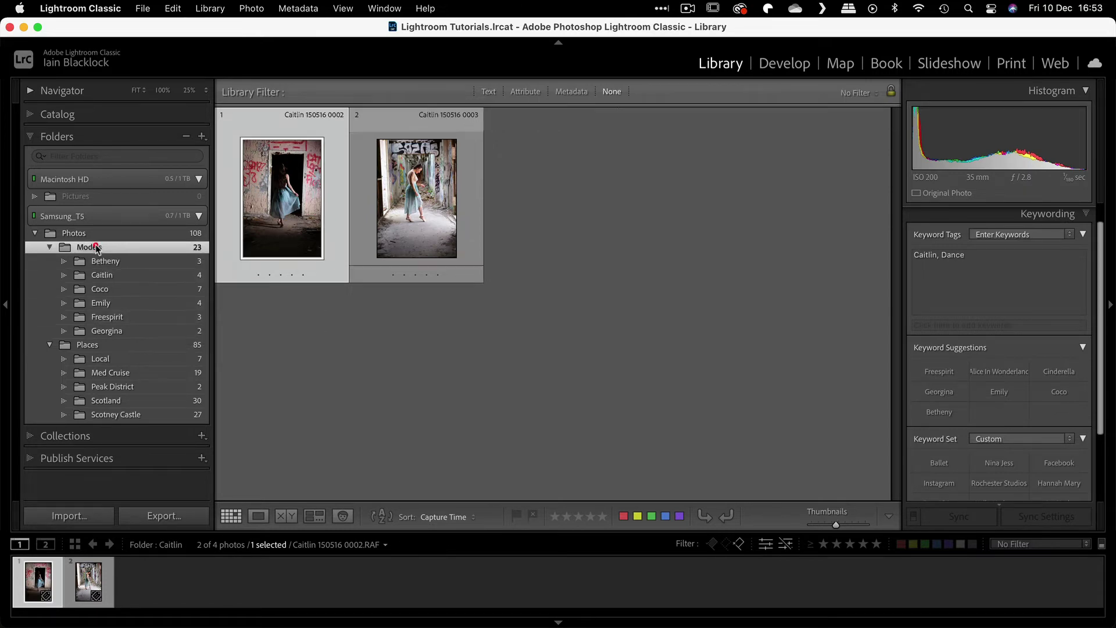
Reapply the "dance" keyword filter to the Models folder and check the Keyword List for DSCF8994 and the second graffiti-wall photo
left_click(488, 93)
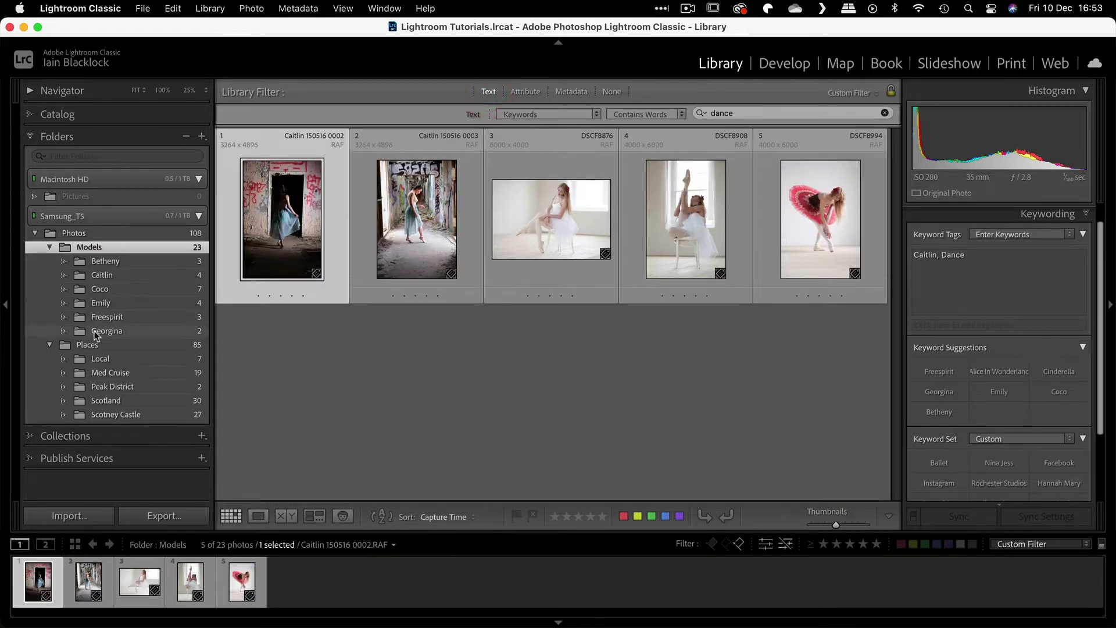
left_click(777, 285)
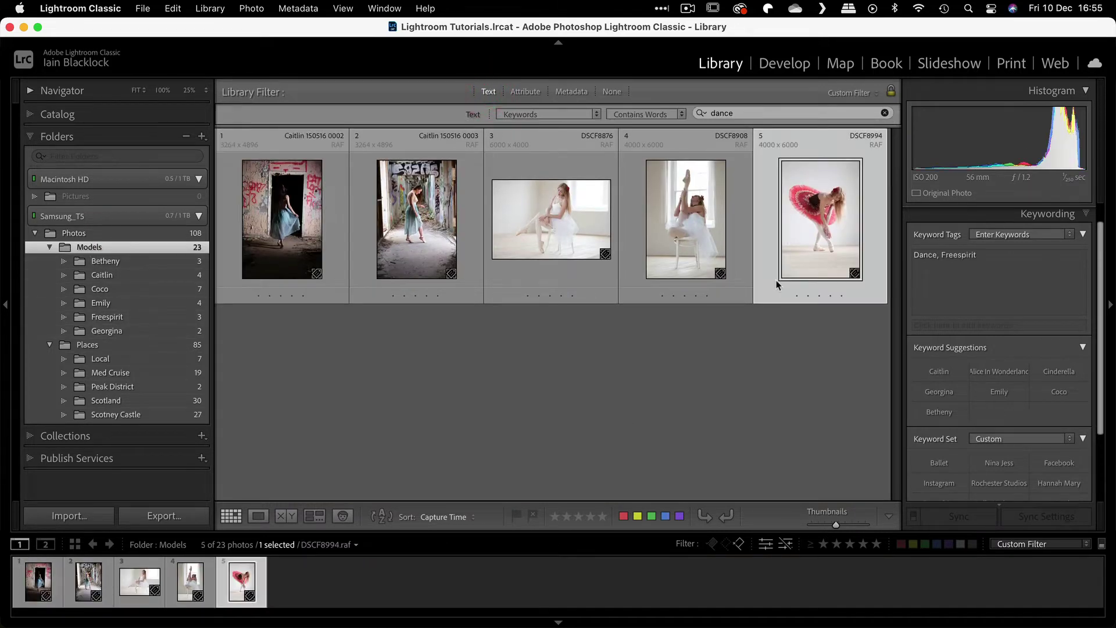
scroll(933, 346, "down", 3)
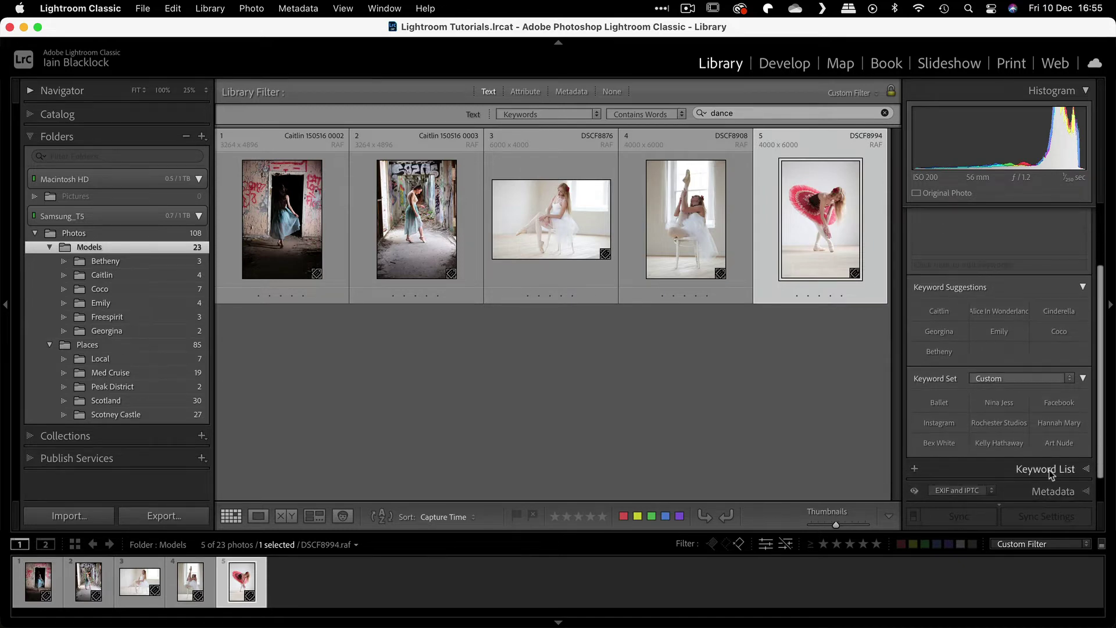
left_click(1086, 473)
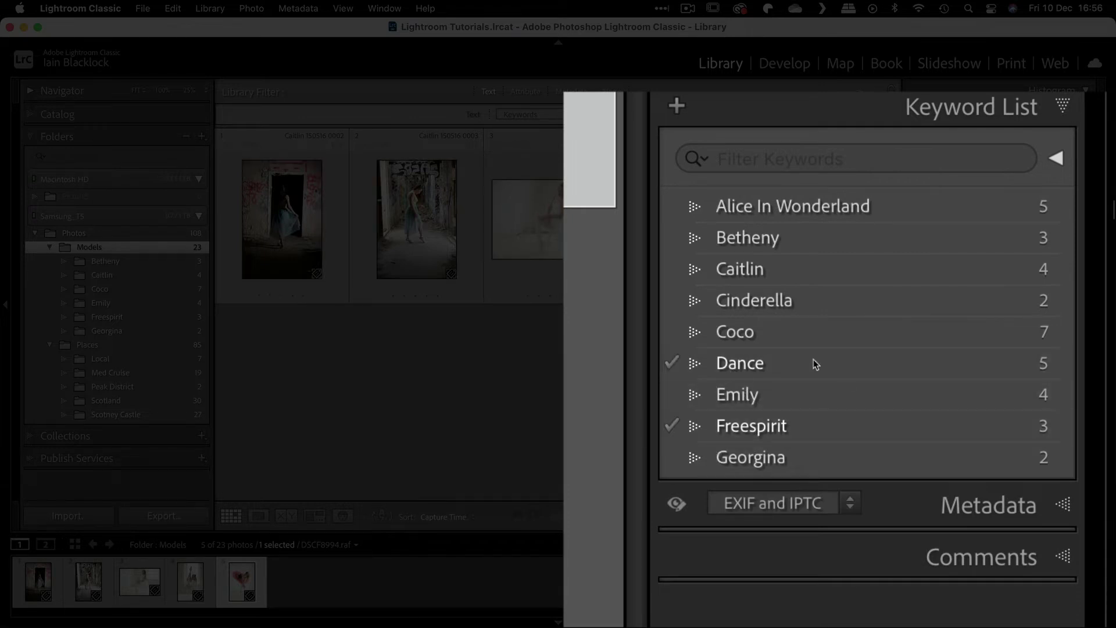
left_click(402, 224)
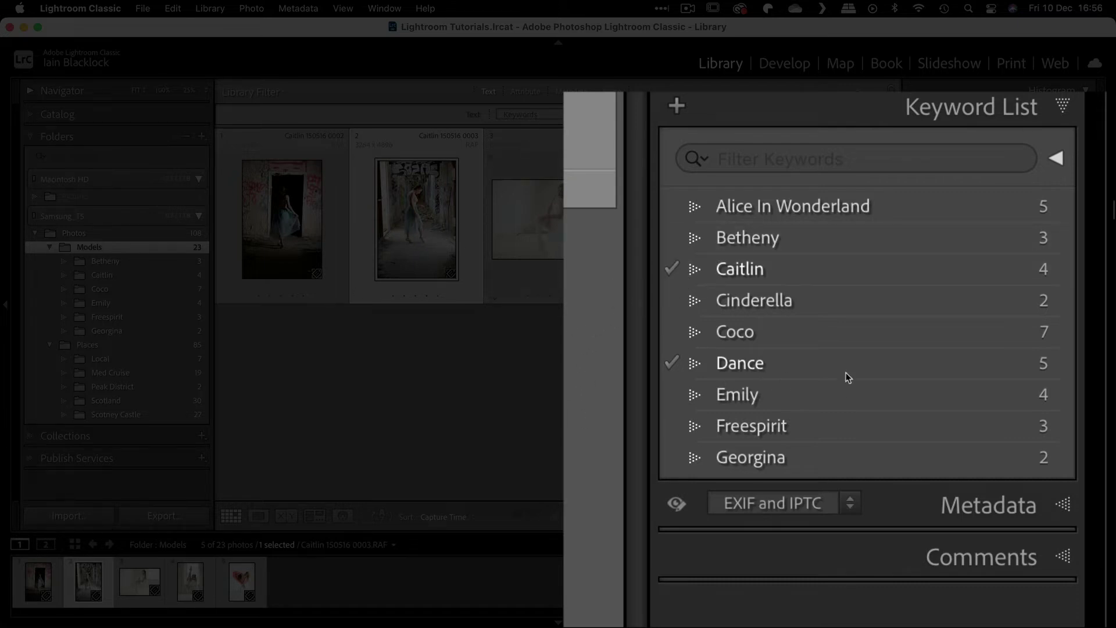
Show all photos tagged with the graffiti-wall model's name, switch the Keyword metadata filter to another model's name, and finish on Freespirit
left_click(1064, 270)
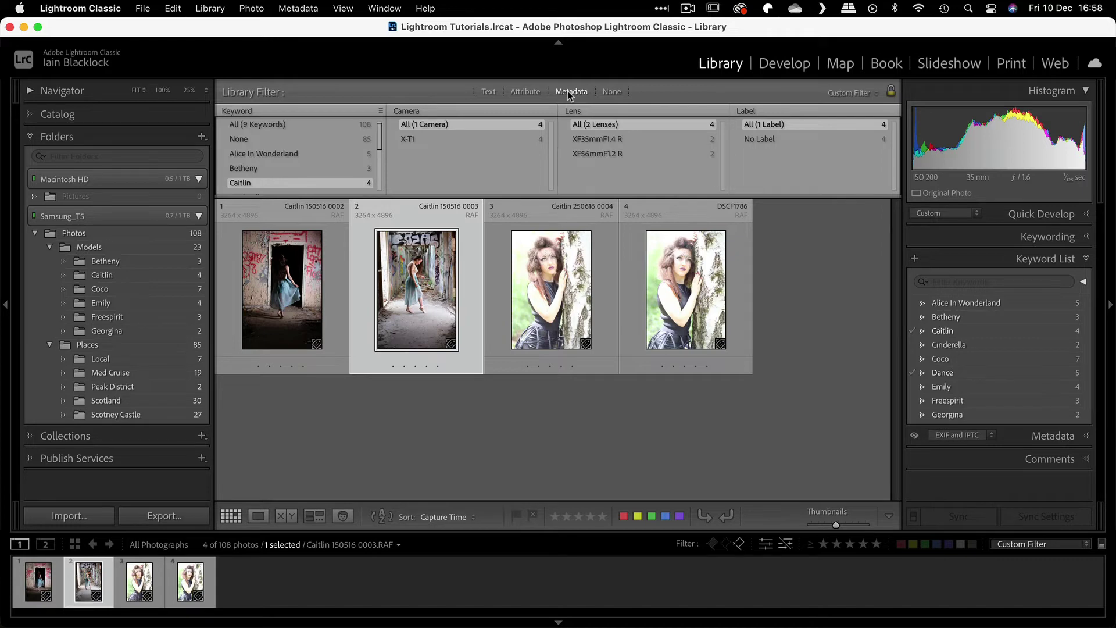
scroll(240, 151, "down", 5)
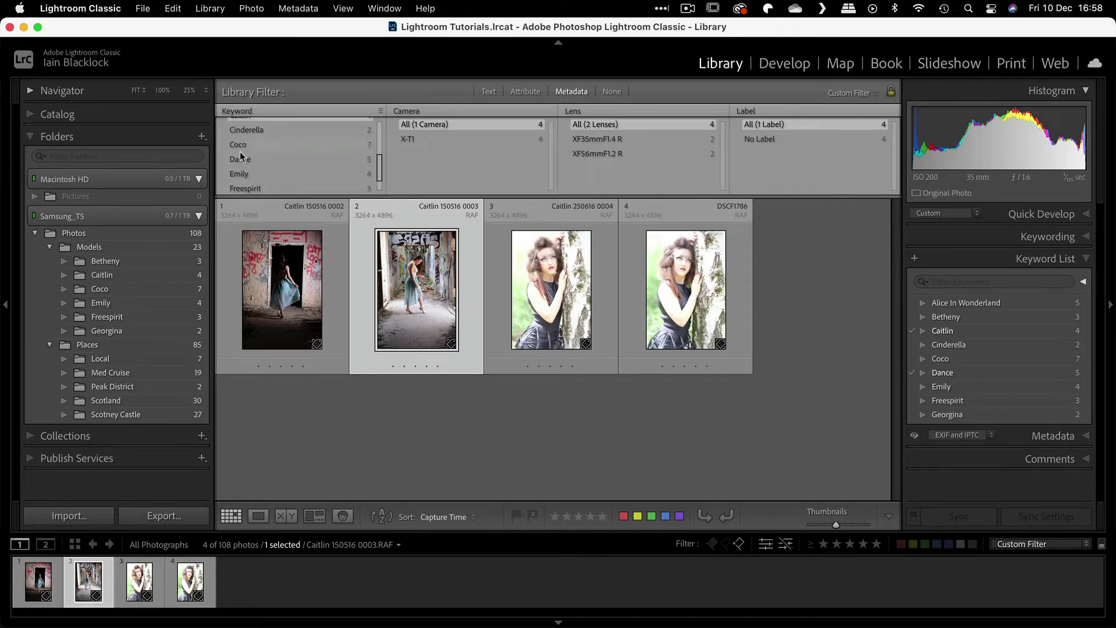
scroll(239, 151, "down", 1)
left_click(240, 159)
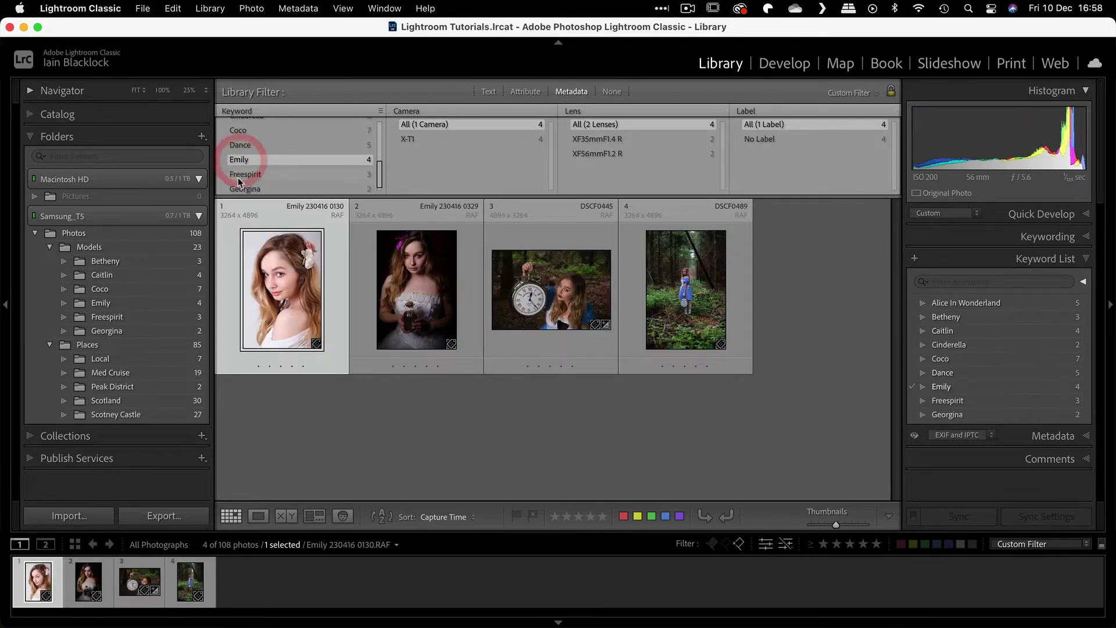
left_click(240, 174)
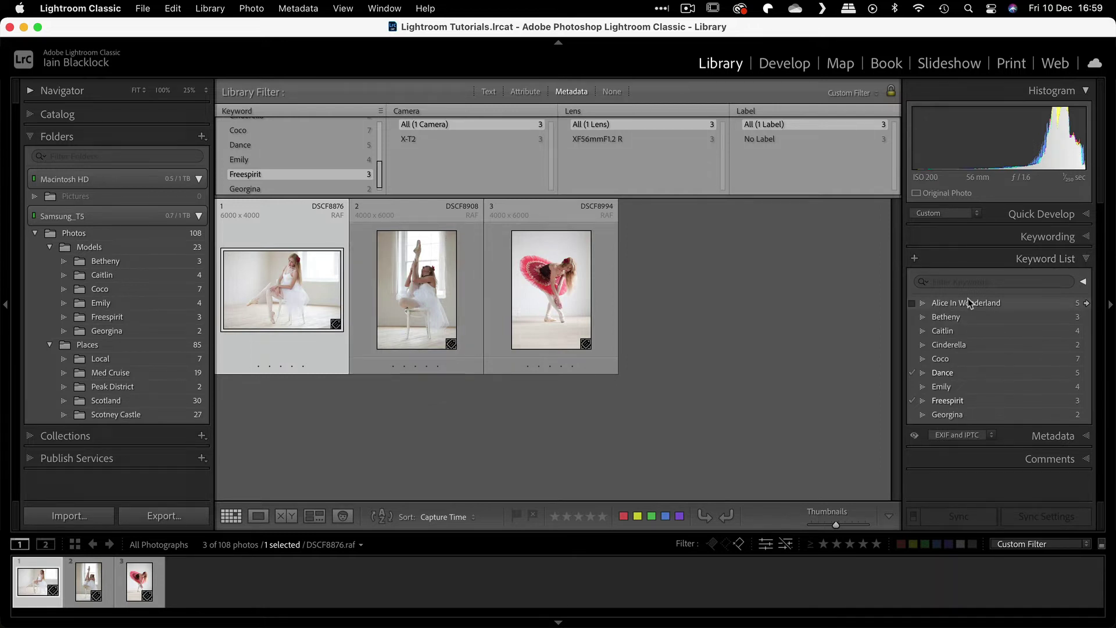
Create a keyword tag named Fairytales and nest the Alice In Wonderland and Cinderella keywords inside it
left_click(914, 259)
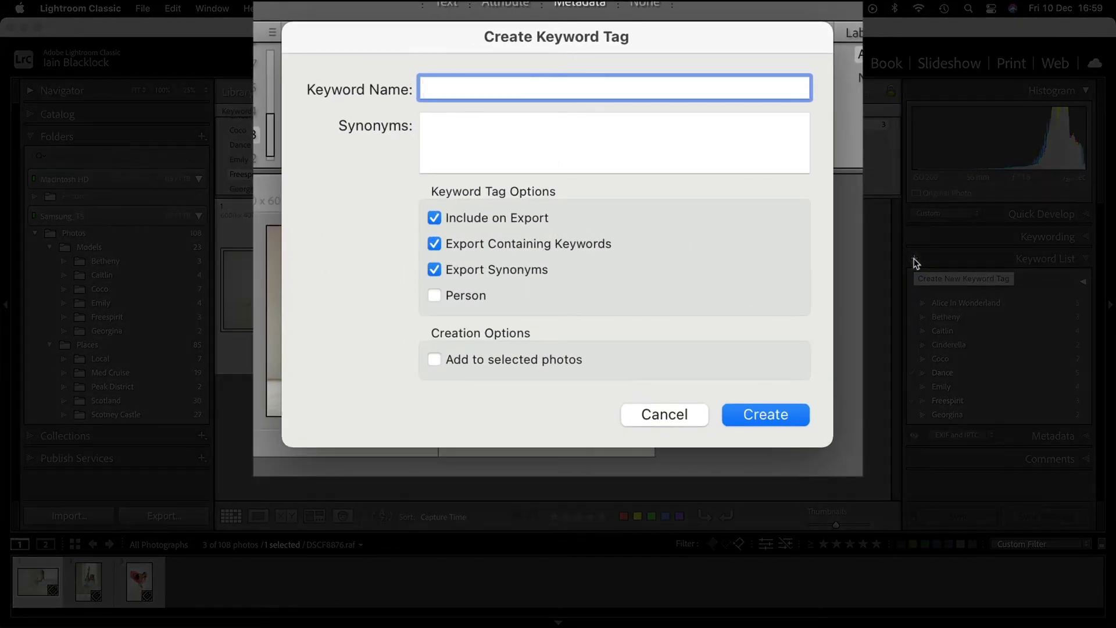
type("Fairyta")
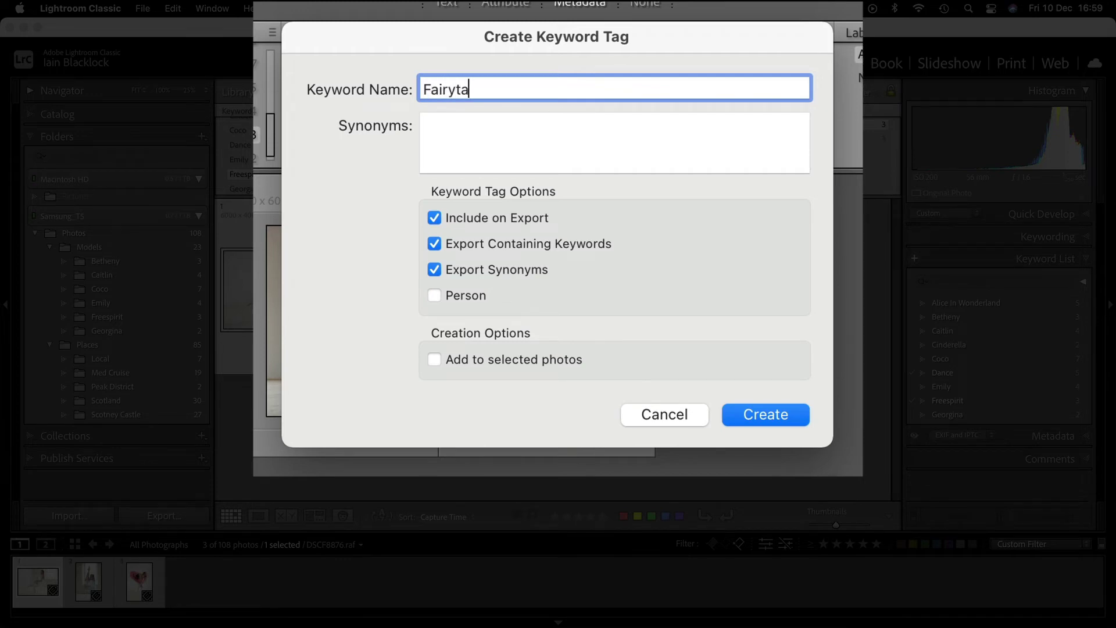
type("les")
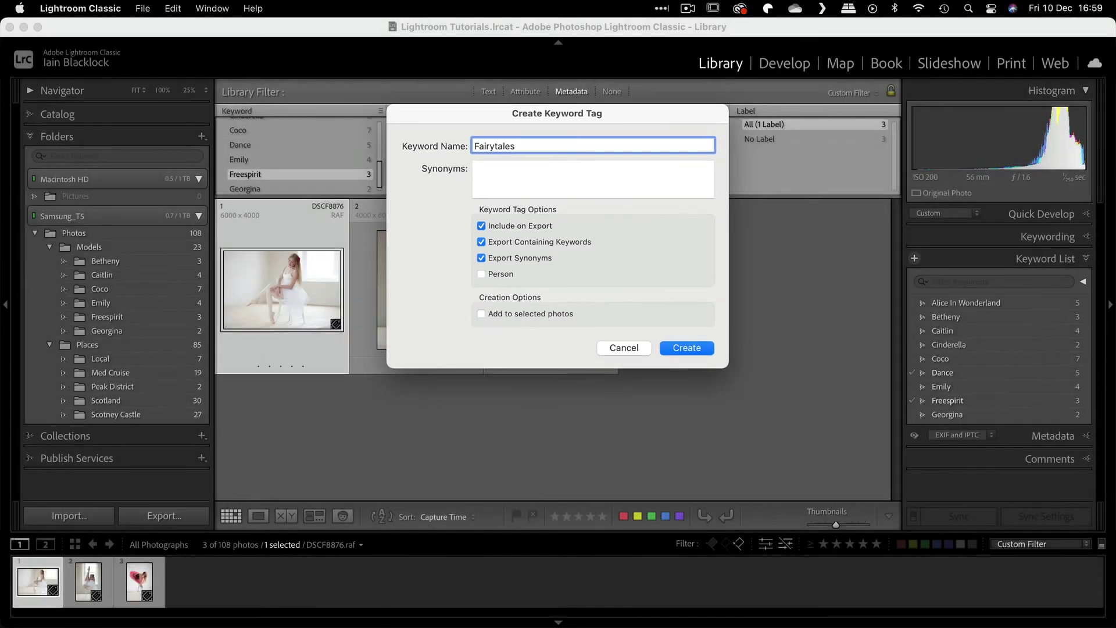
key("Return")
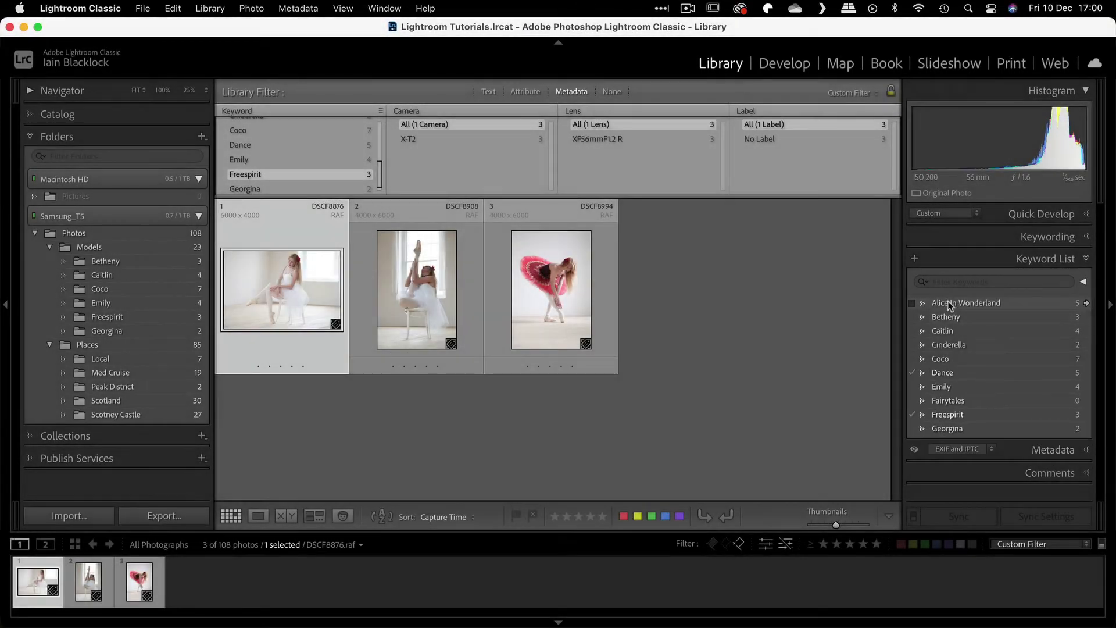
left_click_drag(949, 305, 955, 403)
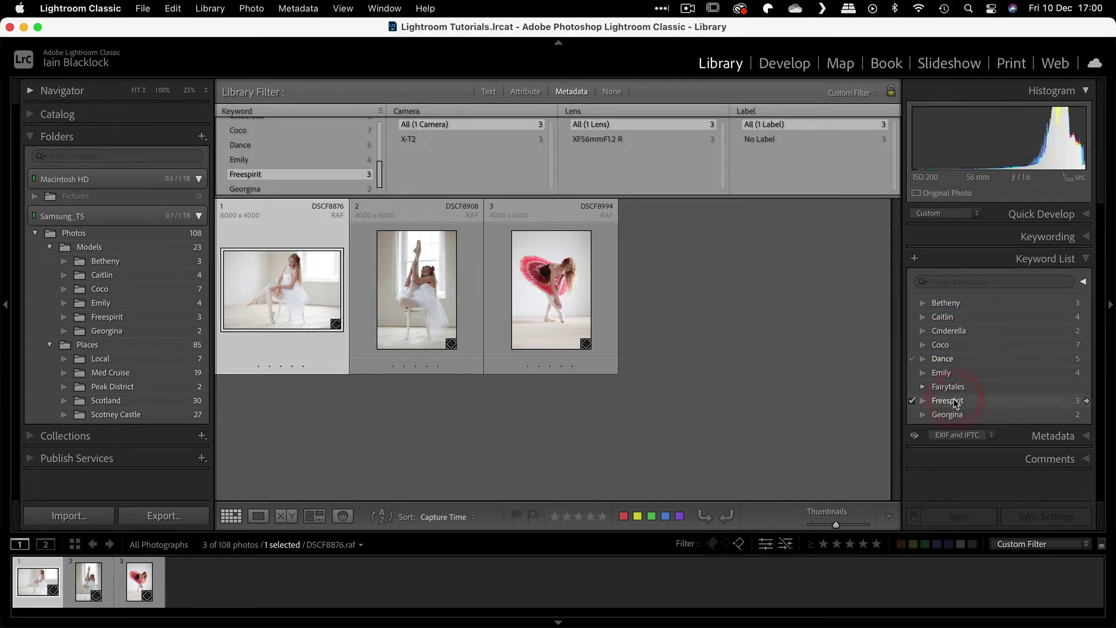
left_click_drag(950, 330, 962, 389)
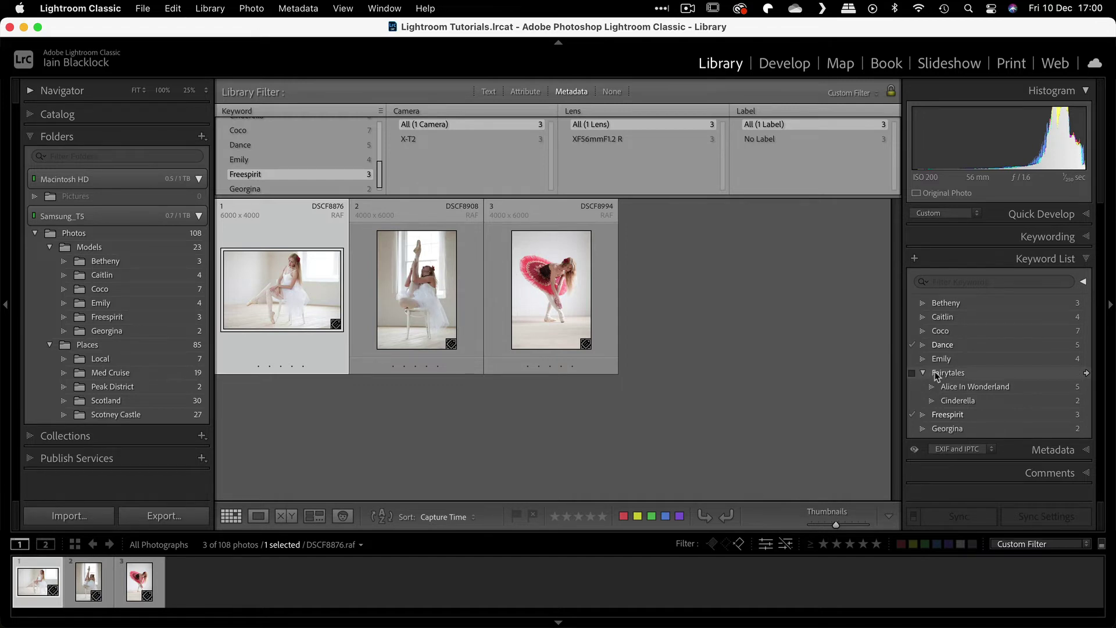
Filter the Models folder by Keywords text with the Contains Words rule for "fairytales"
left_click(85, 249)
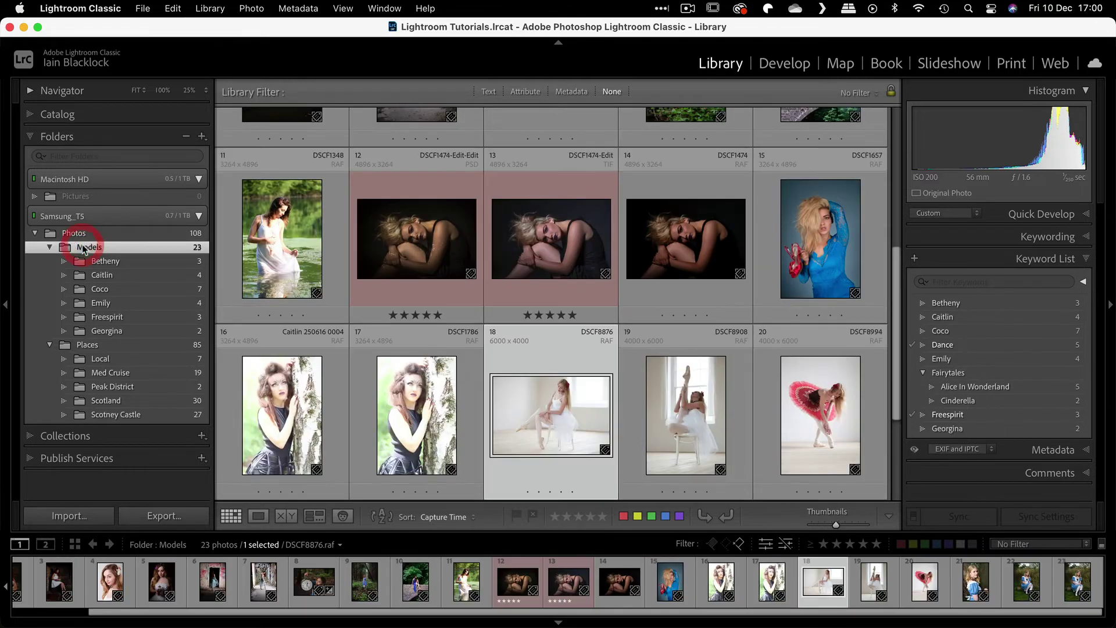
left_click(489, 91)
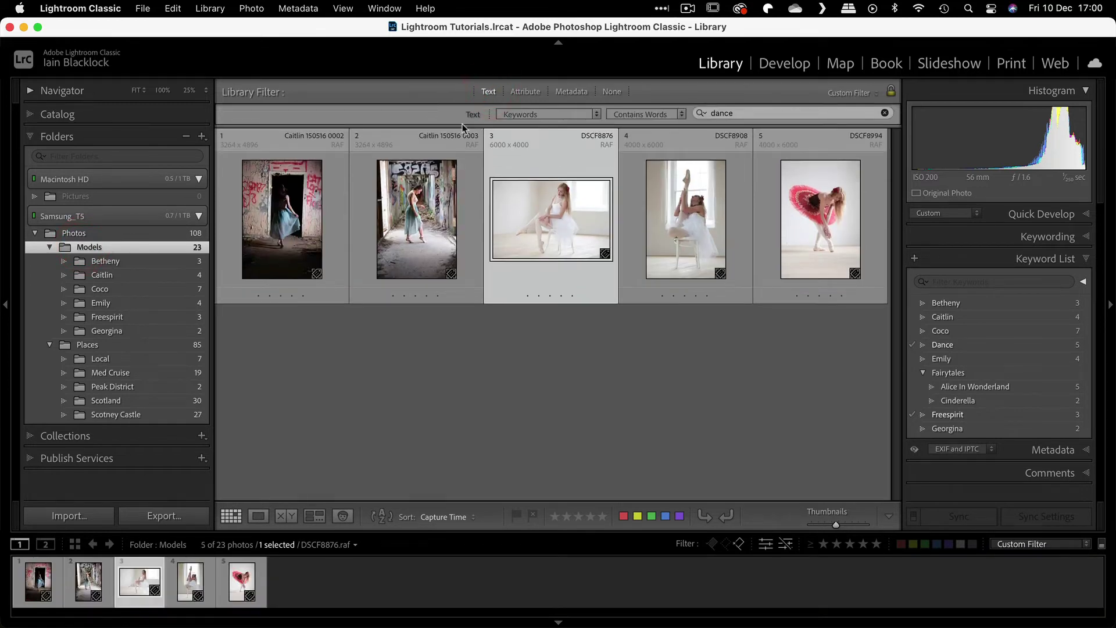
left_click(727, 112)
left_click(669, 117)
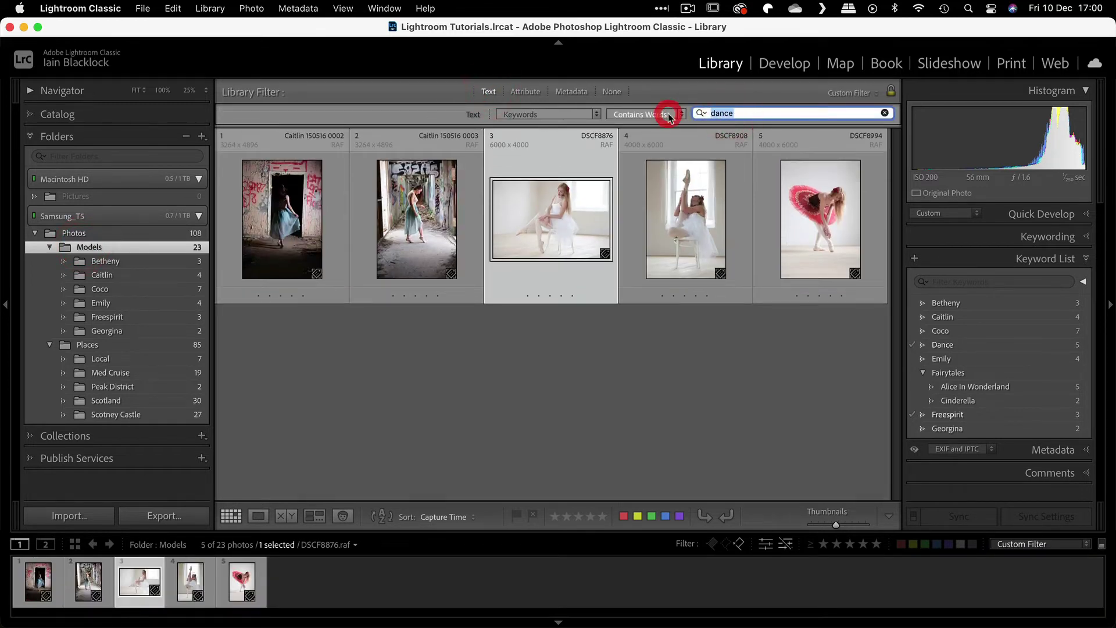
type("fairyta")
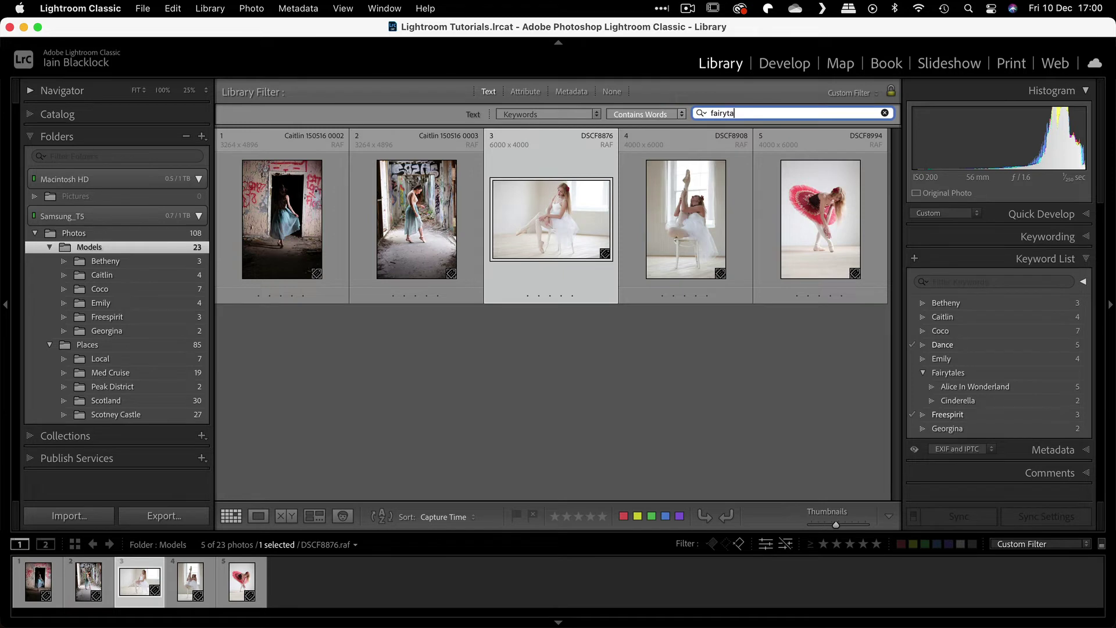
type("les")
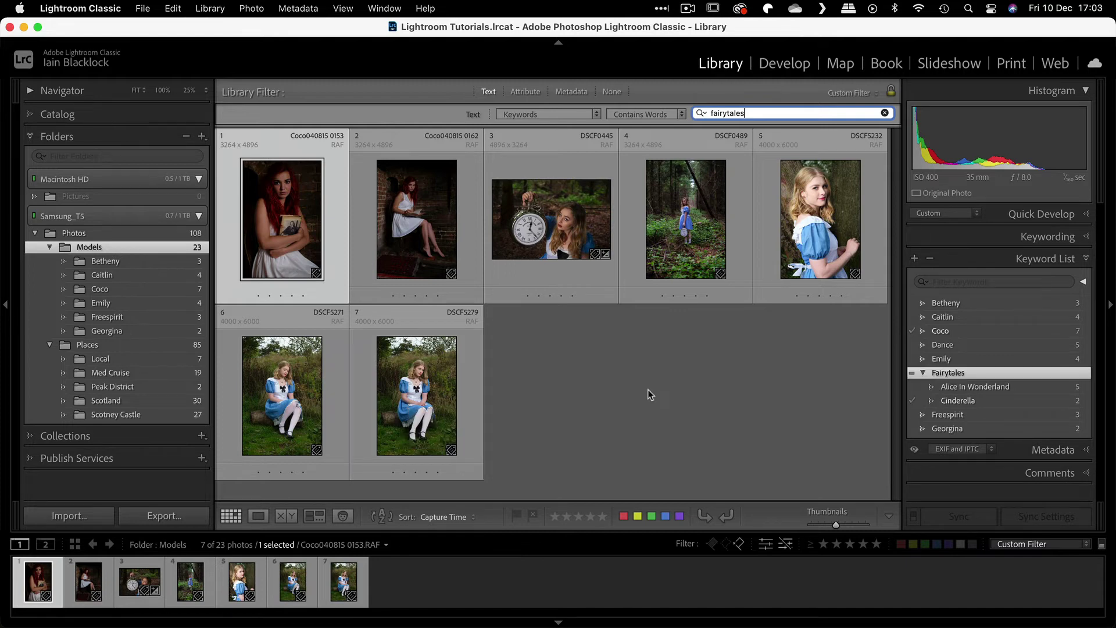
Edit the Fairytales keyword tag to add the synonym Fantasy
right_click(943, 374)
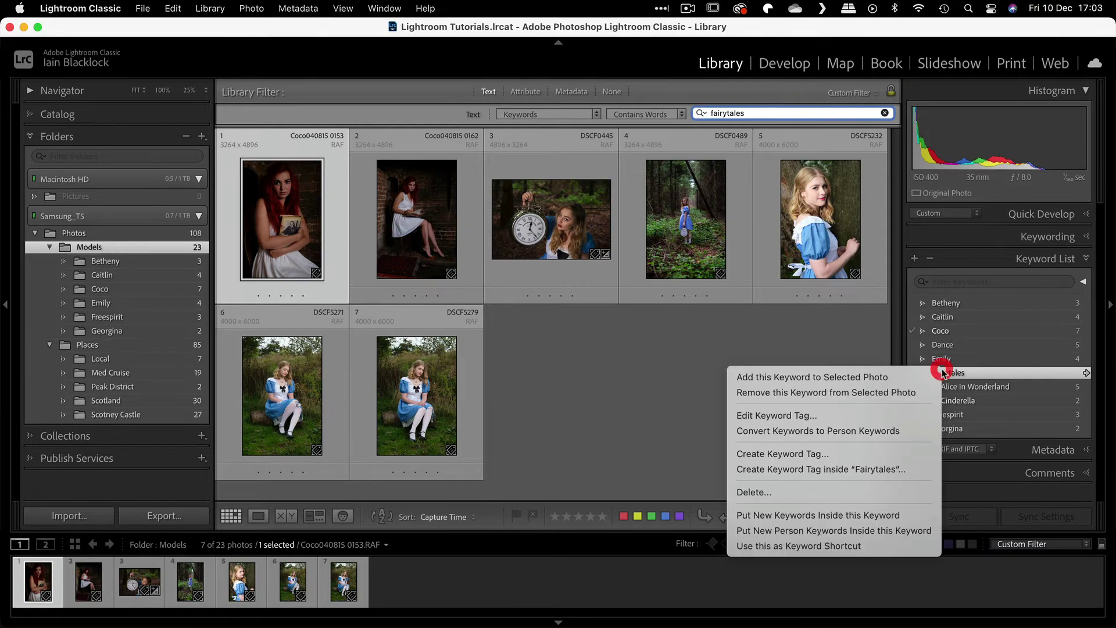
left_click(746, 415)
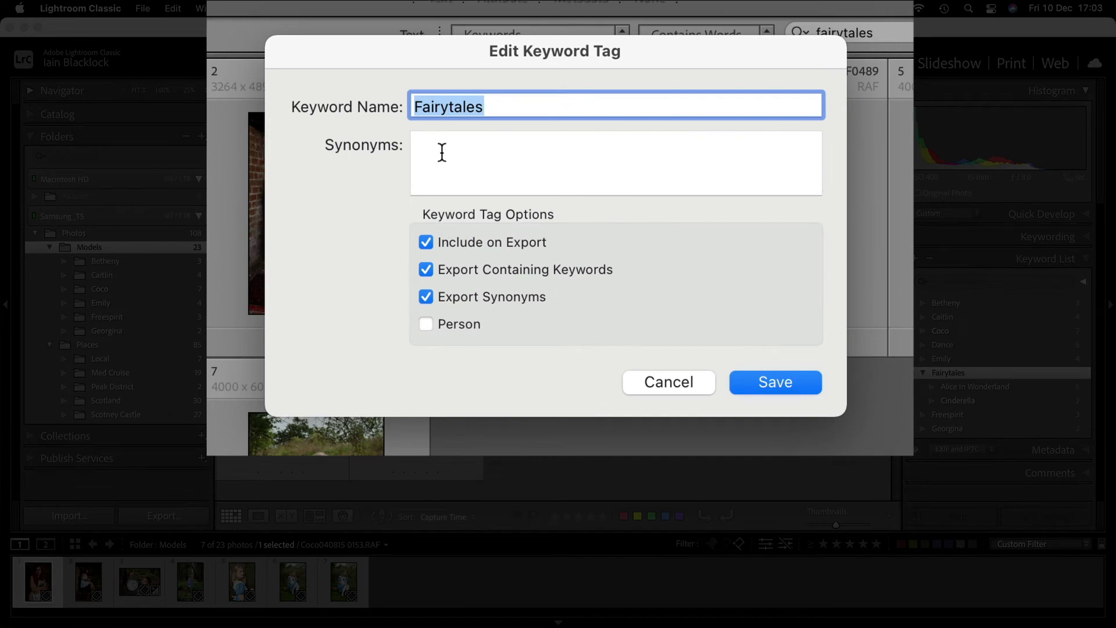
left_click(443, 152)
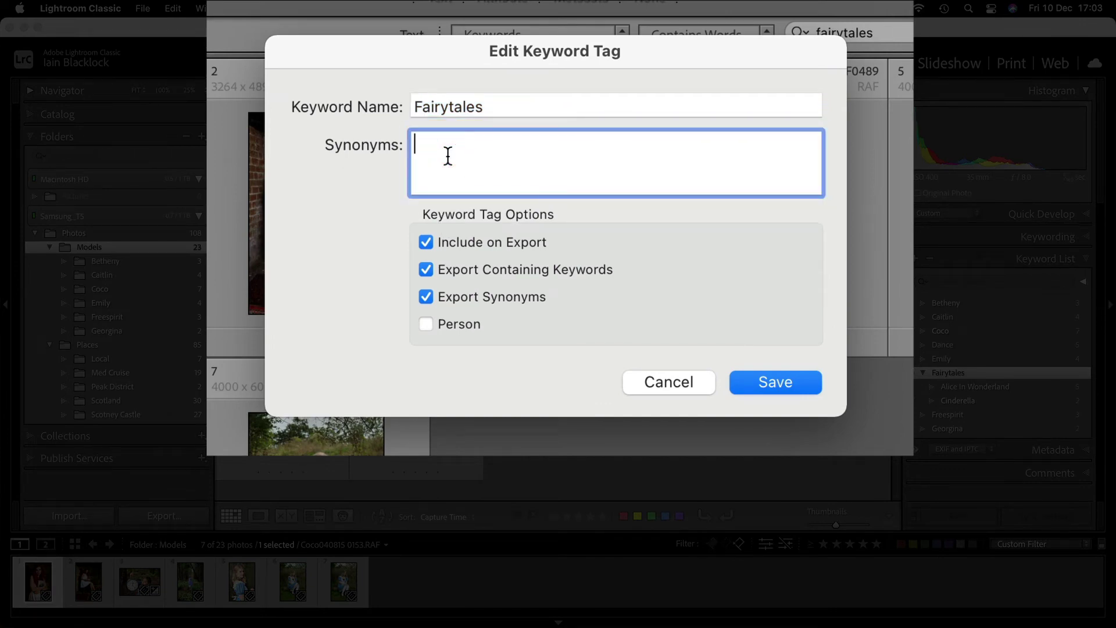
type("Fantasy")
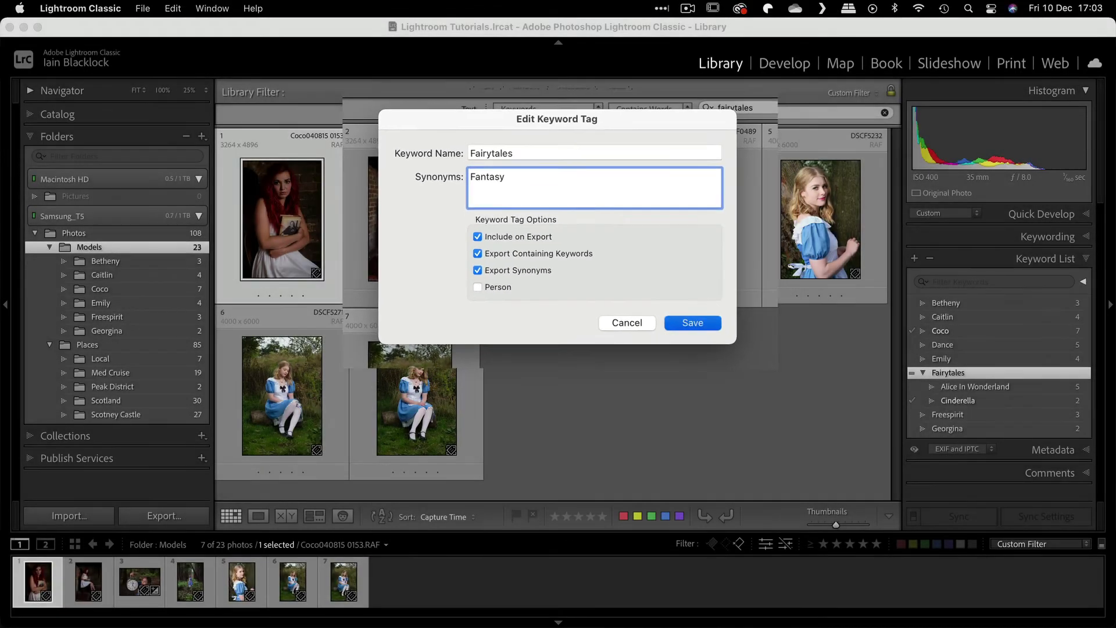
key("Return")
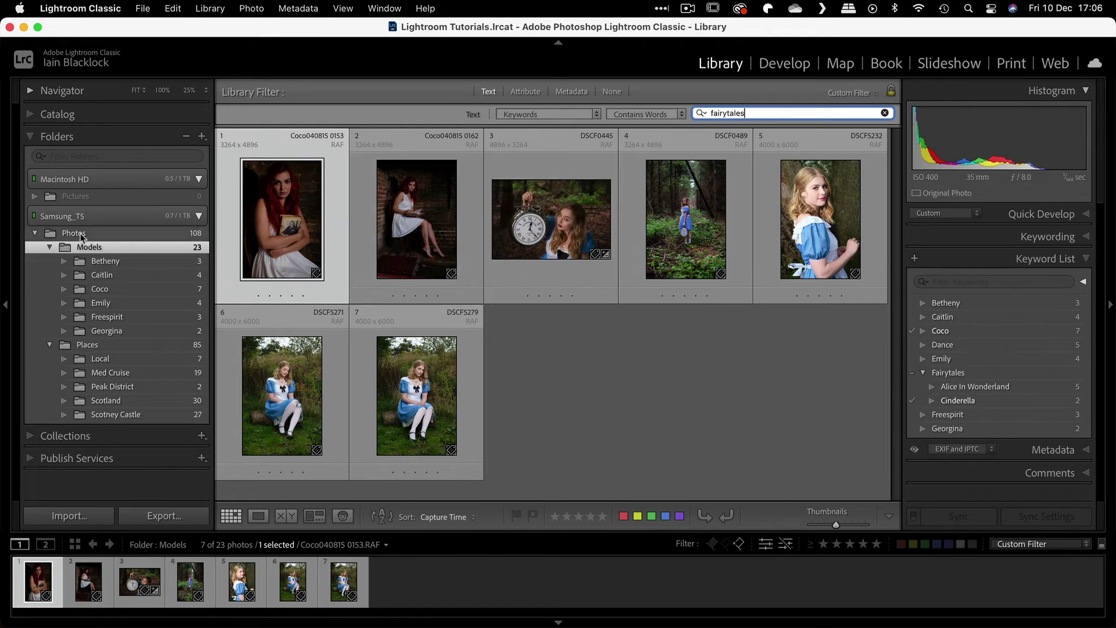
Filter the whole Photos folder by Keywords text with the Contains Words rule for "fantasy"
left_click(81, 235)
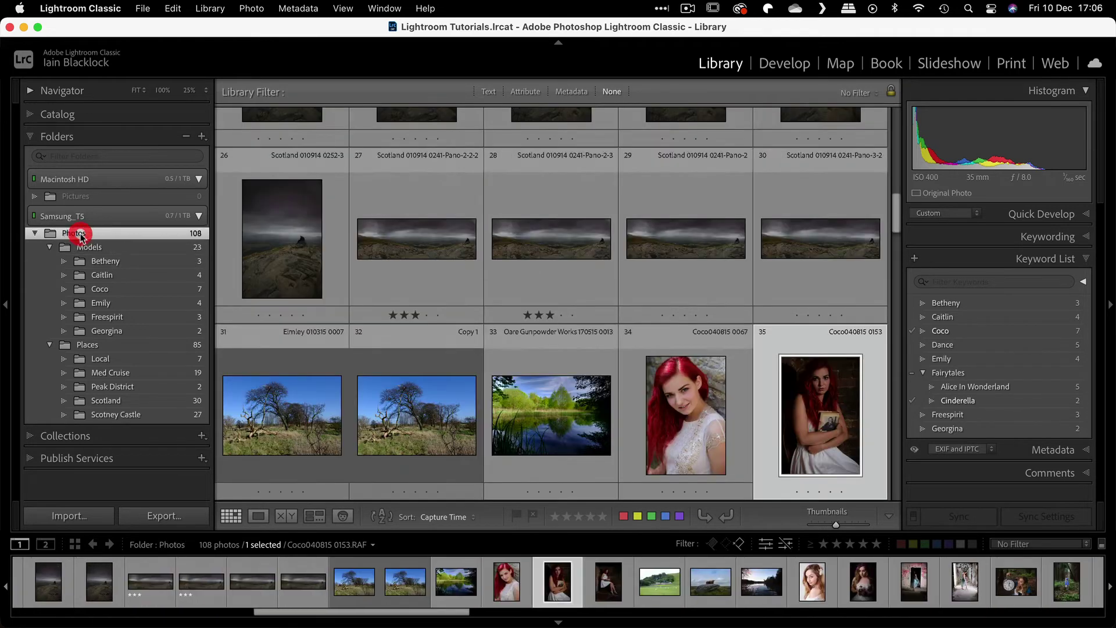
left_click(489, 92)
double_click(740, 113)
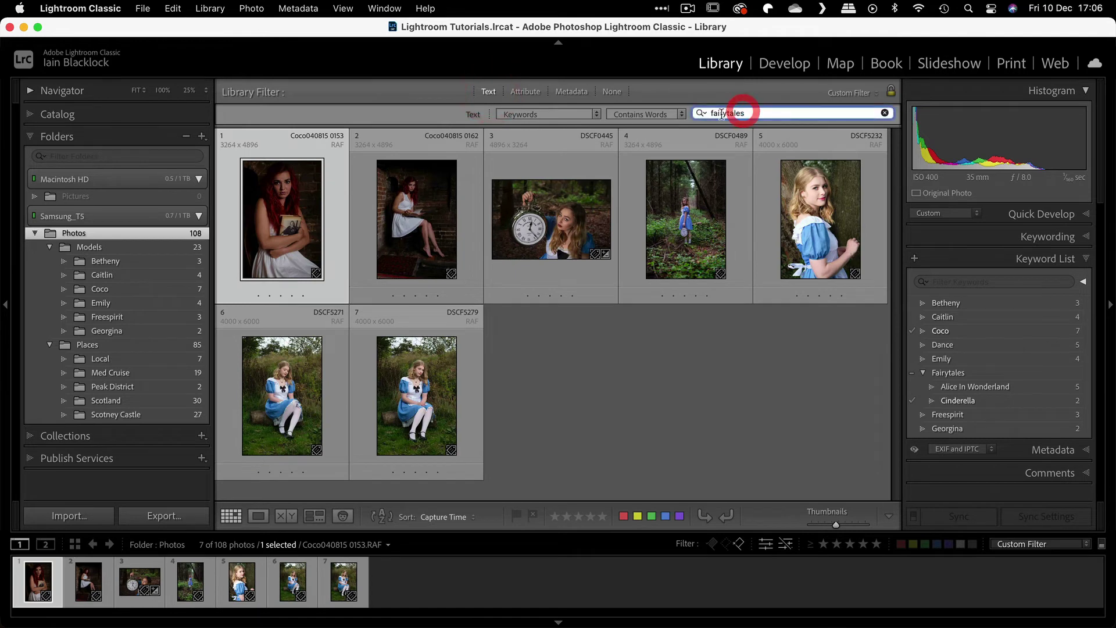
key("BackSpace")
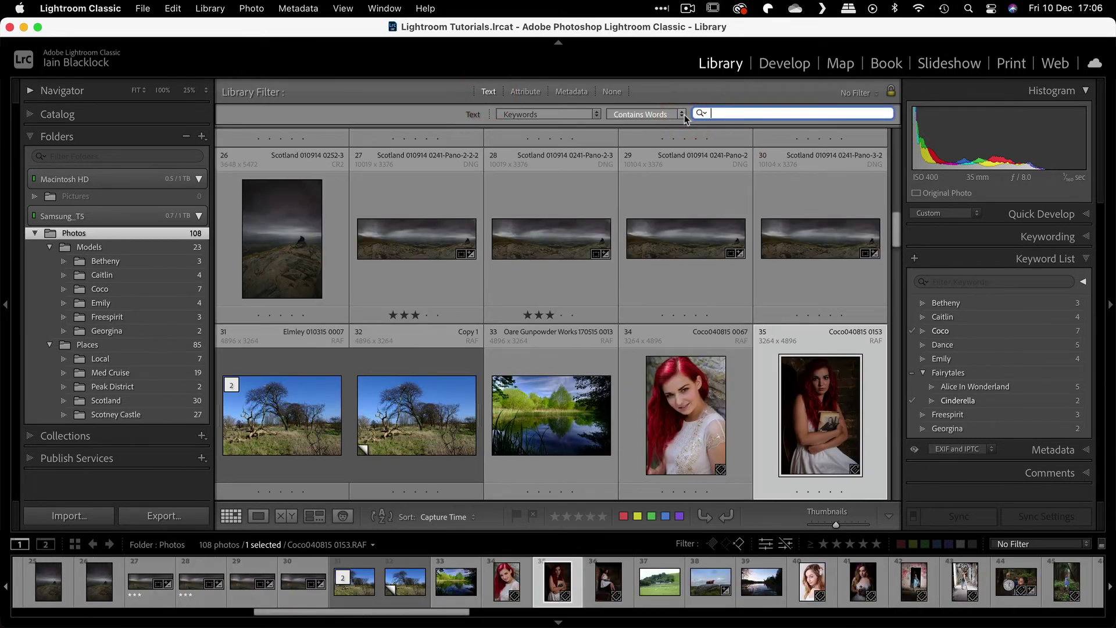
scroll(615, 281, "down", 6)
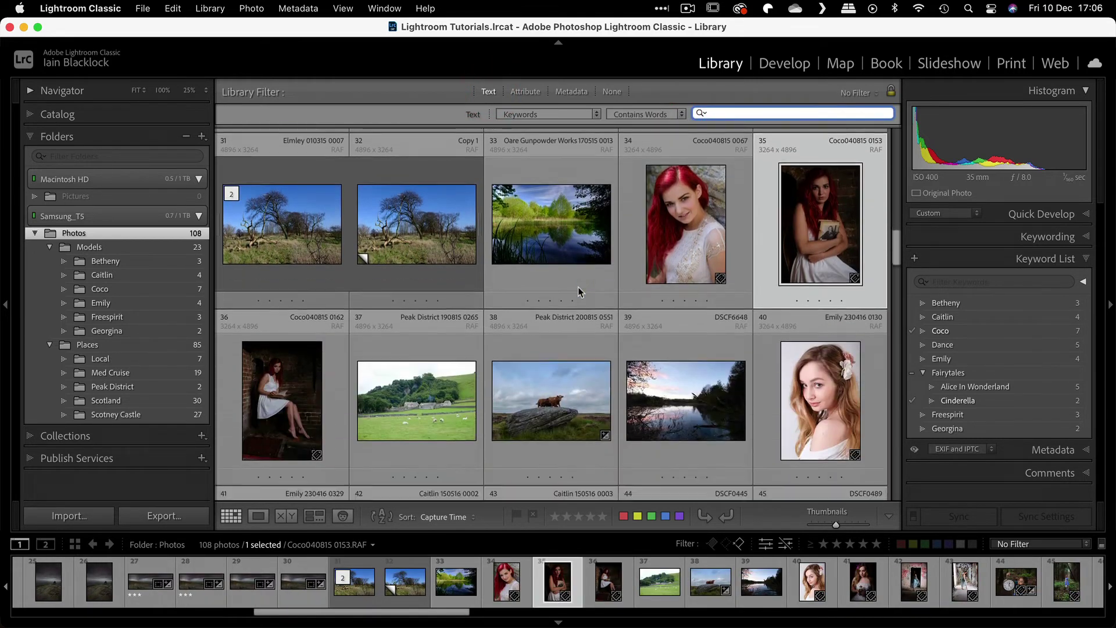
scroll(656, 217, "up", 9)
scroll(656, 216, "up", 2)
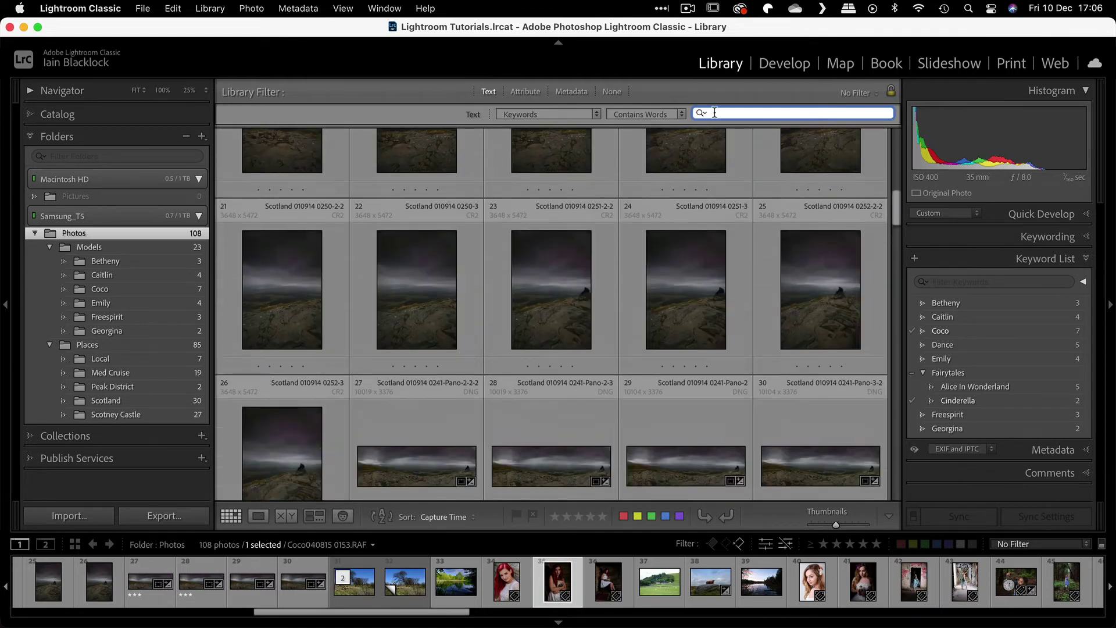
type("fantasy")
key("Return")
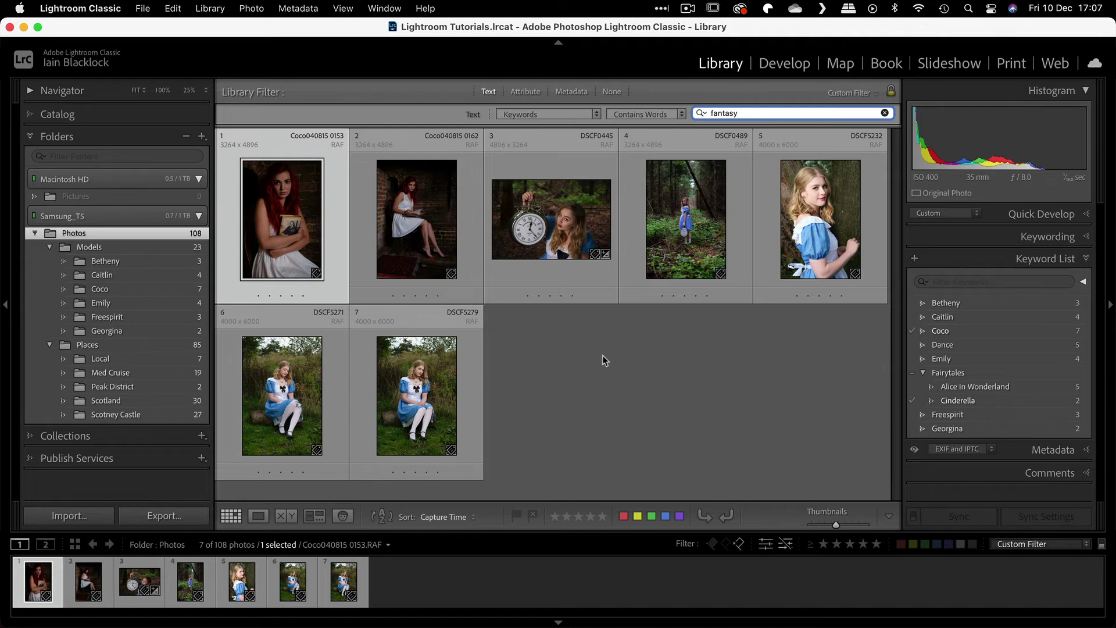
Create a keyword tag named Model, keeping the default tag options
left_click(916, 260)
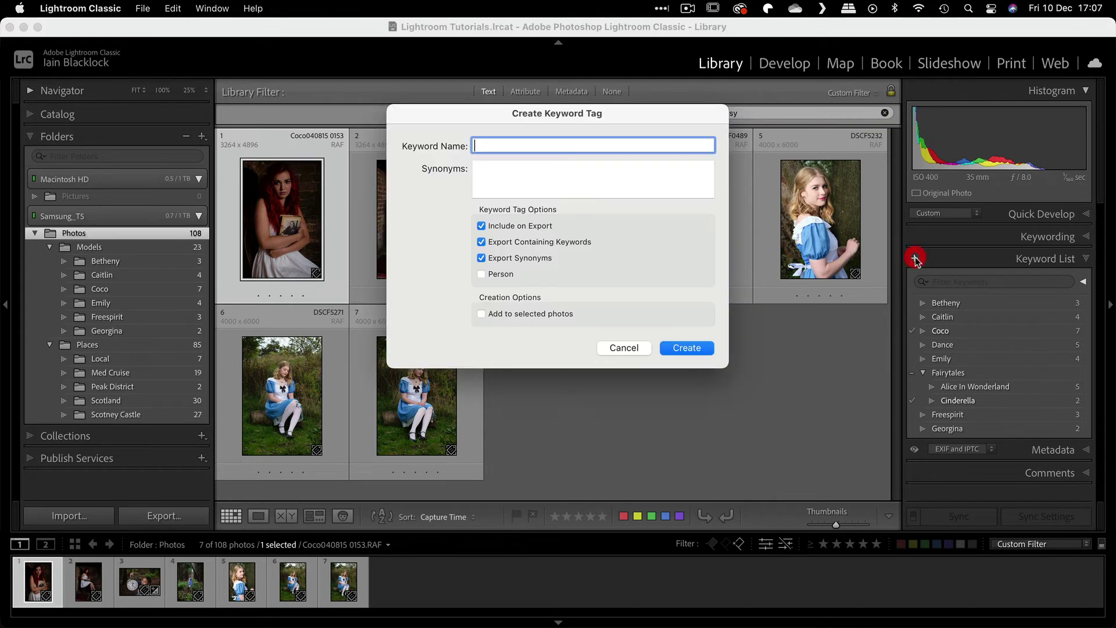
left_click(485, 145)
type("Models")
key("Return")
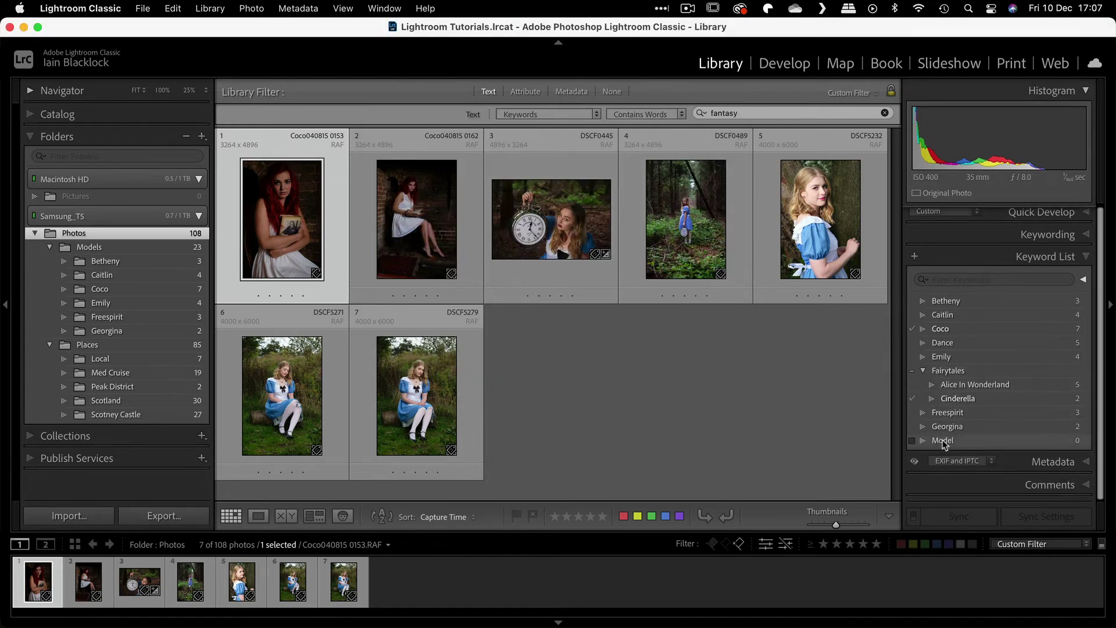
Nest the six model-name keywords under the Model keyword, and collapse the Fairytales branch in the Keyword List
mouse_move(938, 431)
left_mouse_down()
mouse_move(940, 441)
mouse_move(945, 417)
mouse_move(956, 424)
mouse_move(947, 429)
left_mouse_up()
left_click_drag(941, 358, 979, 424)
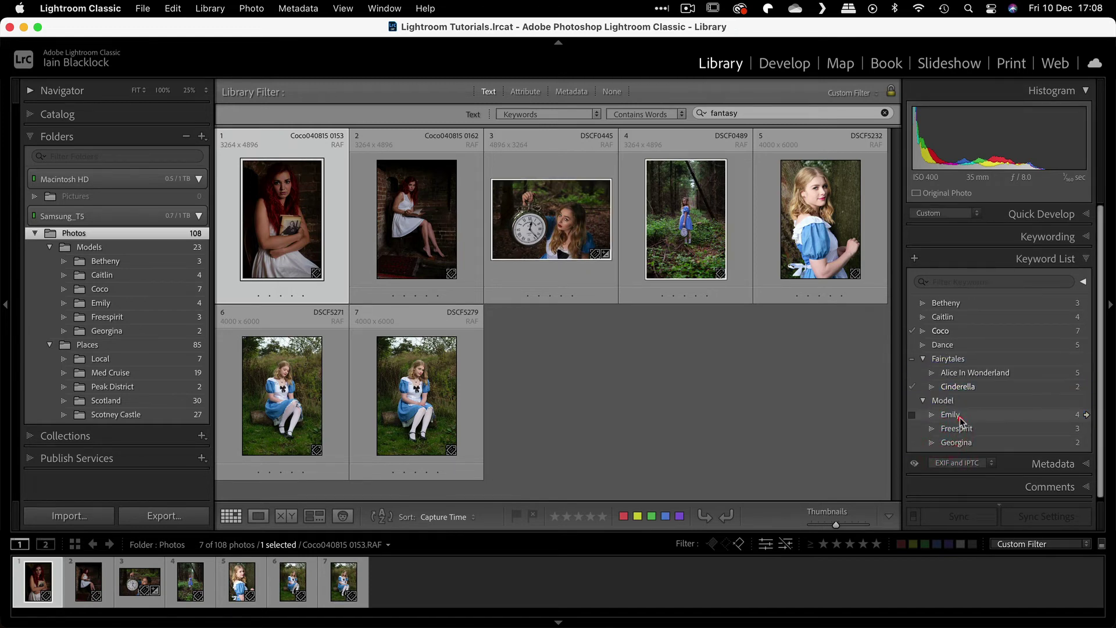
left_click_drag(941, 331, 984, 401)
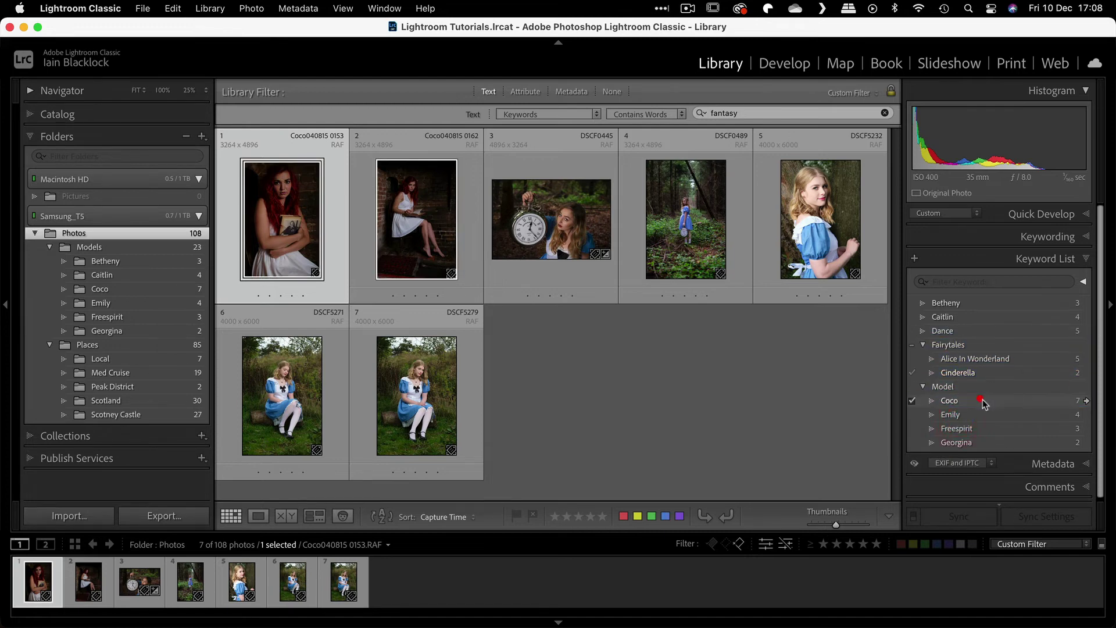
left_click_drag(947, 304, 980, 387)
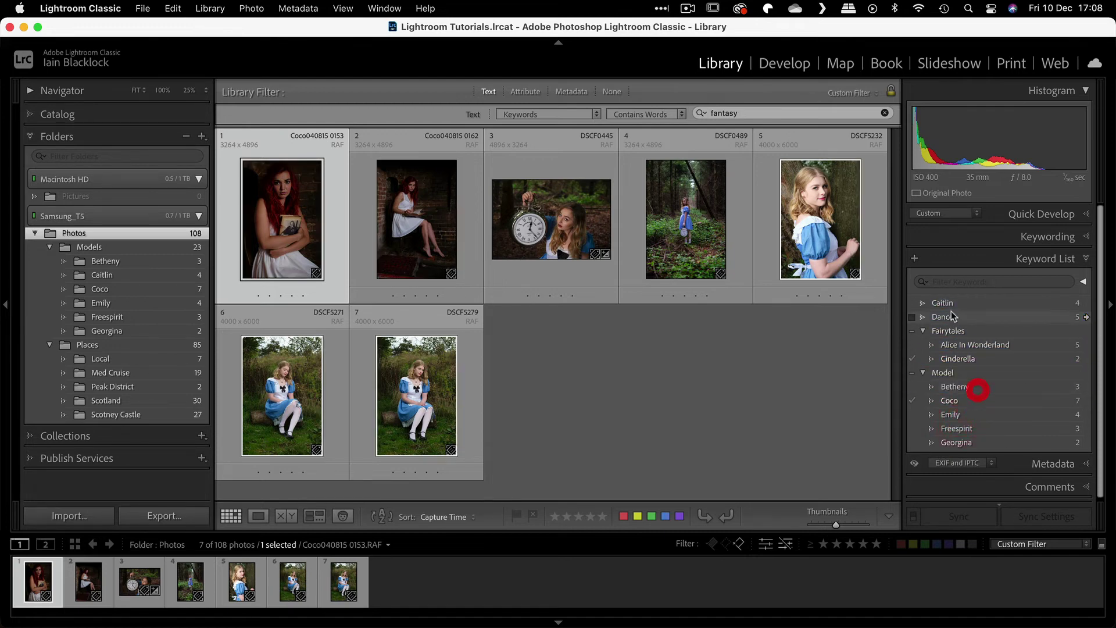
left_click_drag(942, 304, 981, 375)
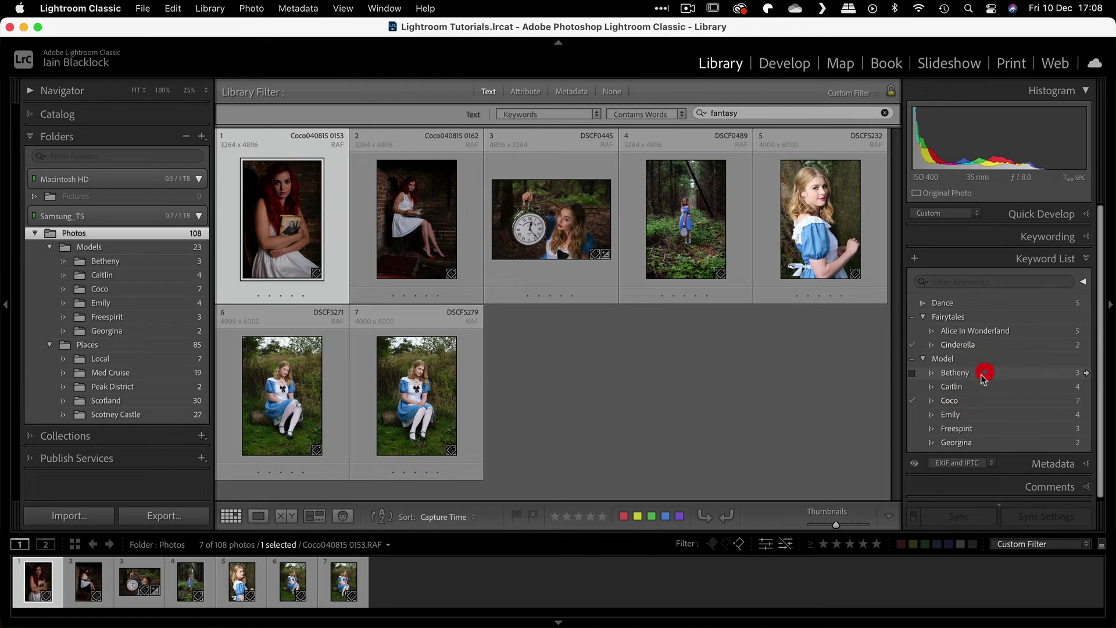
left_click(922, 317)
left_click(922, 330)
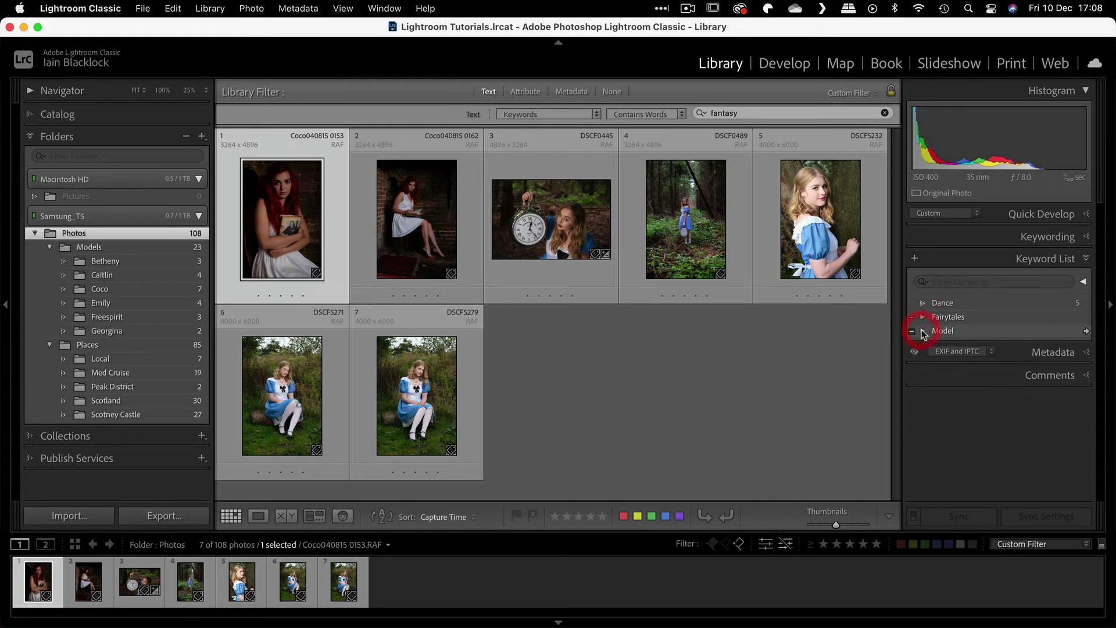
left_click(923, 331)
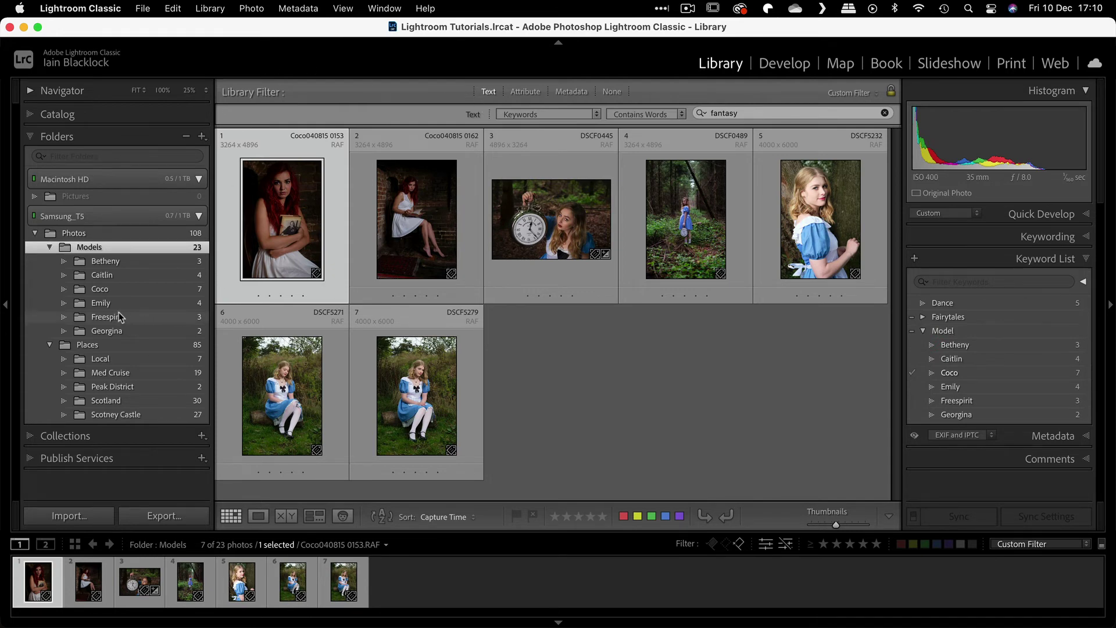
Add the keyword tag "fairytales" to the first photo, DSCF6588, in the Scotney Castle folder
scroll(116, 326, "down", 1)
scroll(78, 396, "up", 1)
left_click(99, 415)
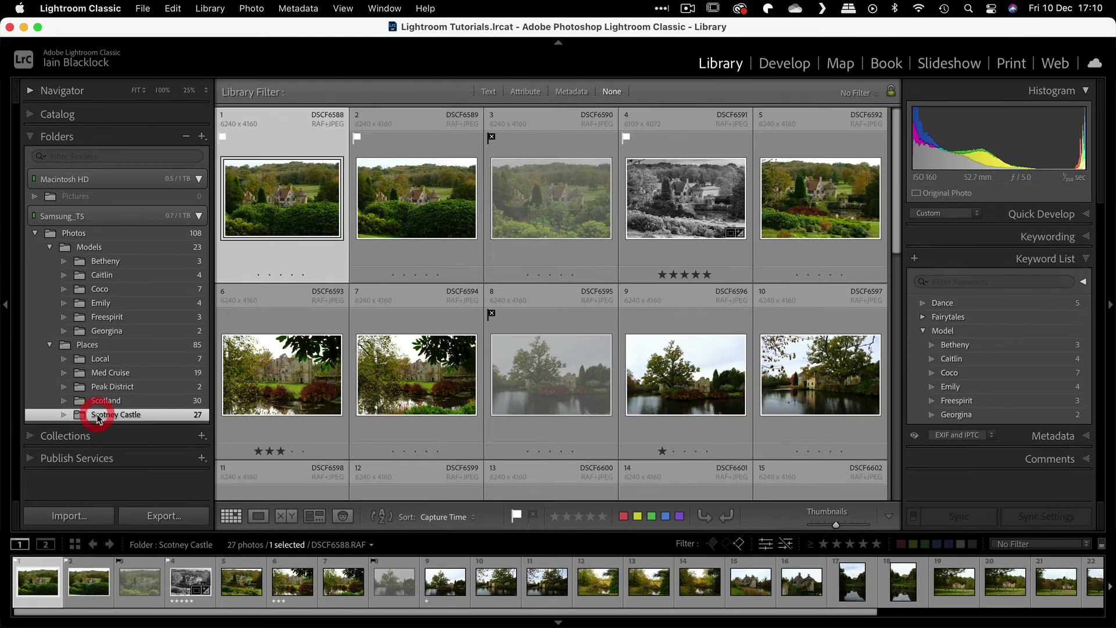
left_click(285, 188)
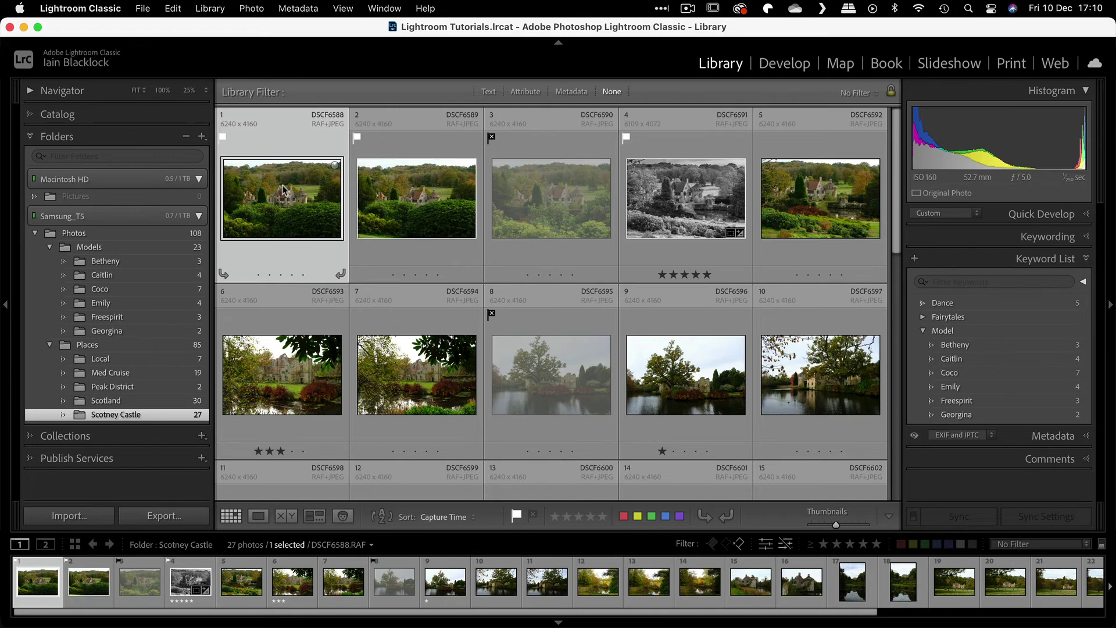
left_click(1086, 237)
left_click(948, 278)
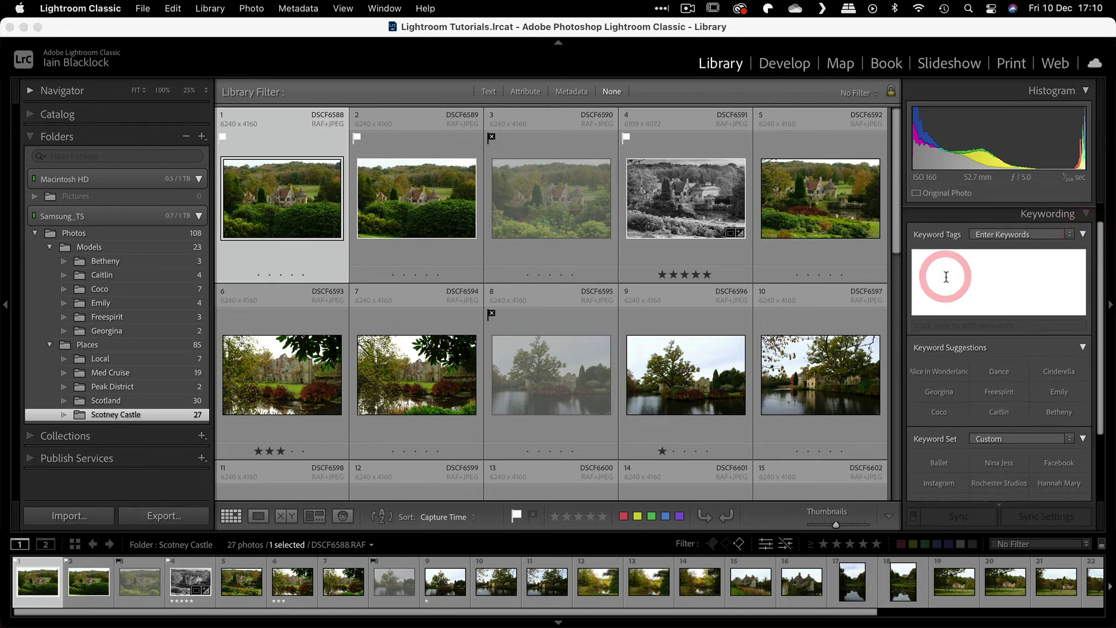
type("fairytales")
key("Return")
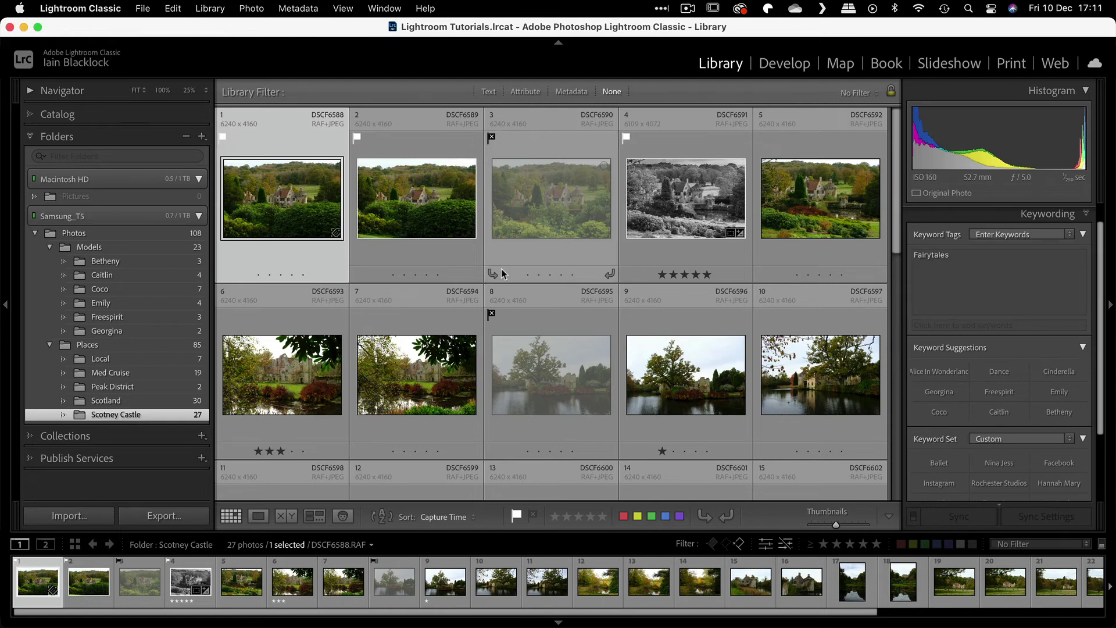
Apply the existing Keywords text filter to the whole Photos folder, and replace its search text with "mode"
left_click(80, 235)
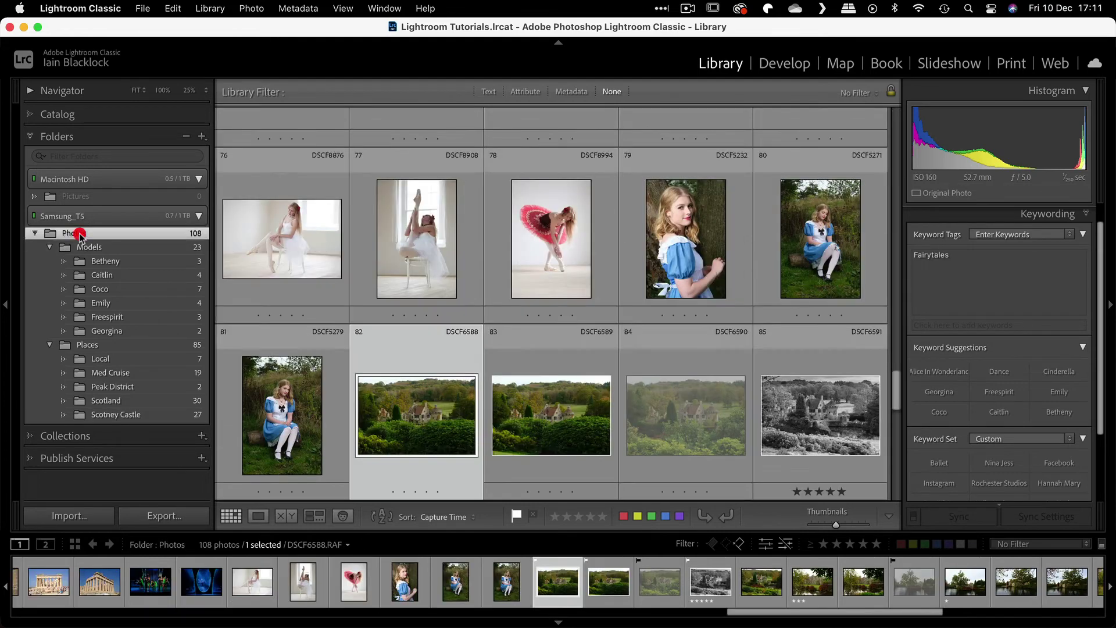
left_click(492, 93)
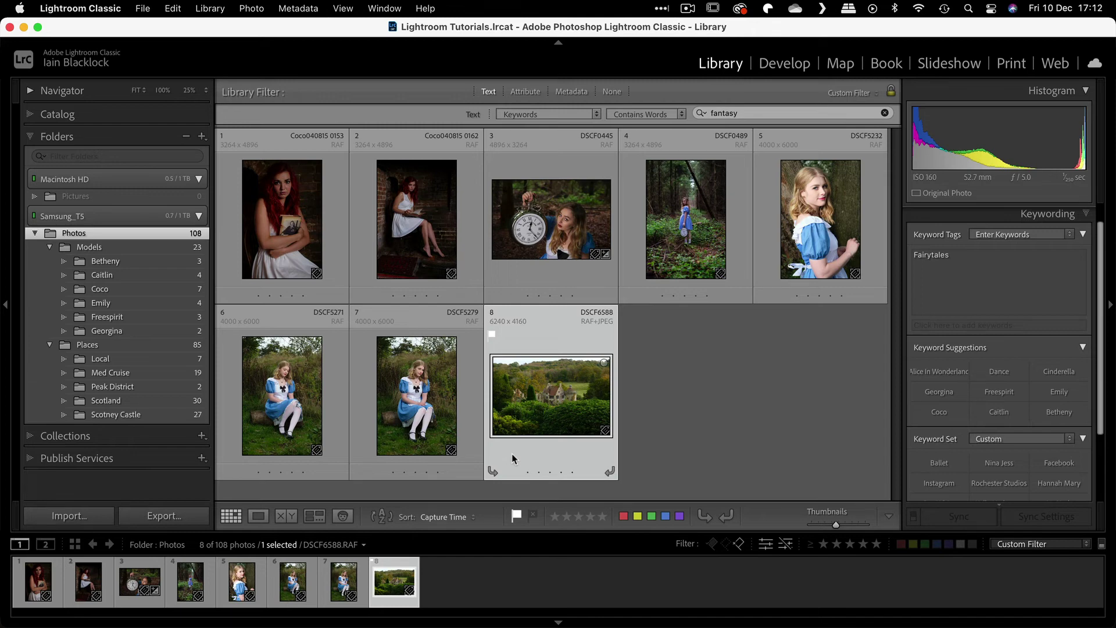
left_click(748, 111)
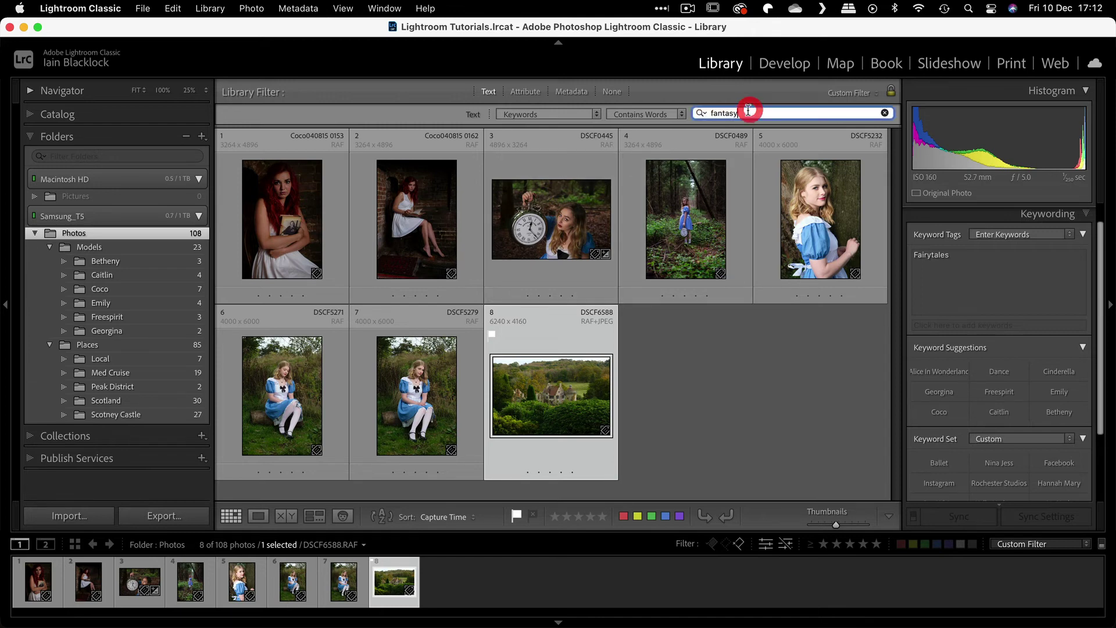
type("mode")
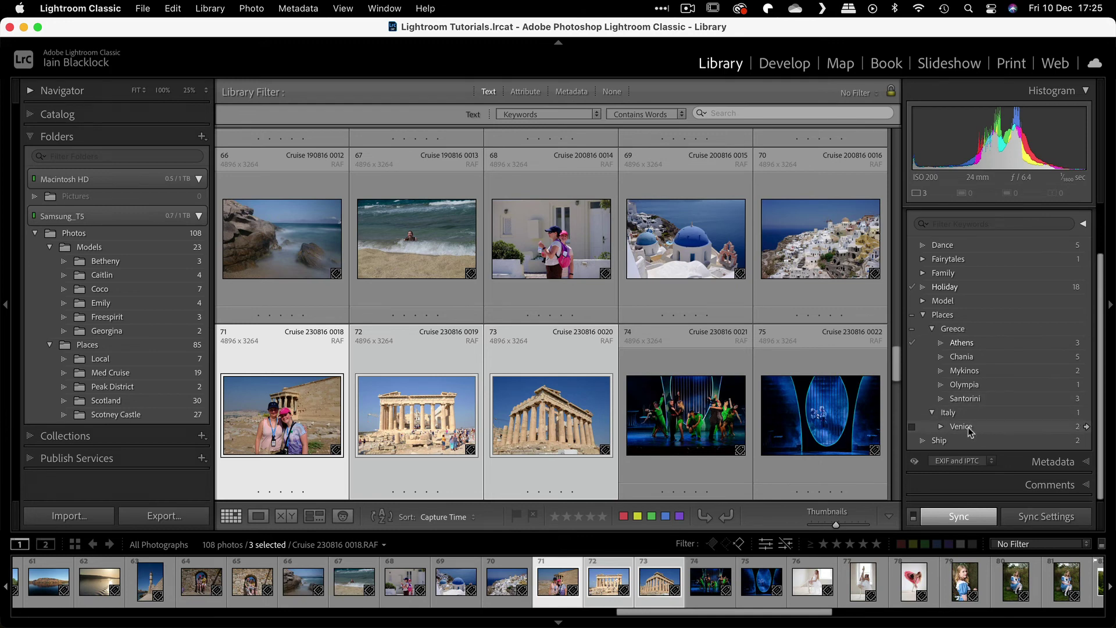
left_click(401, 232)
scroll(1016, 263, "up", 1)
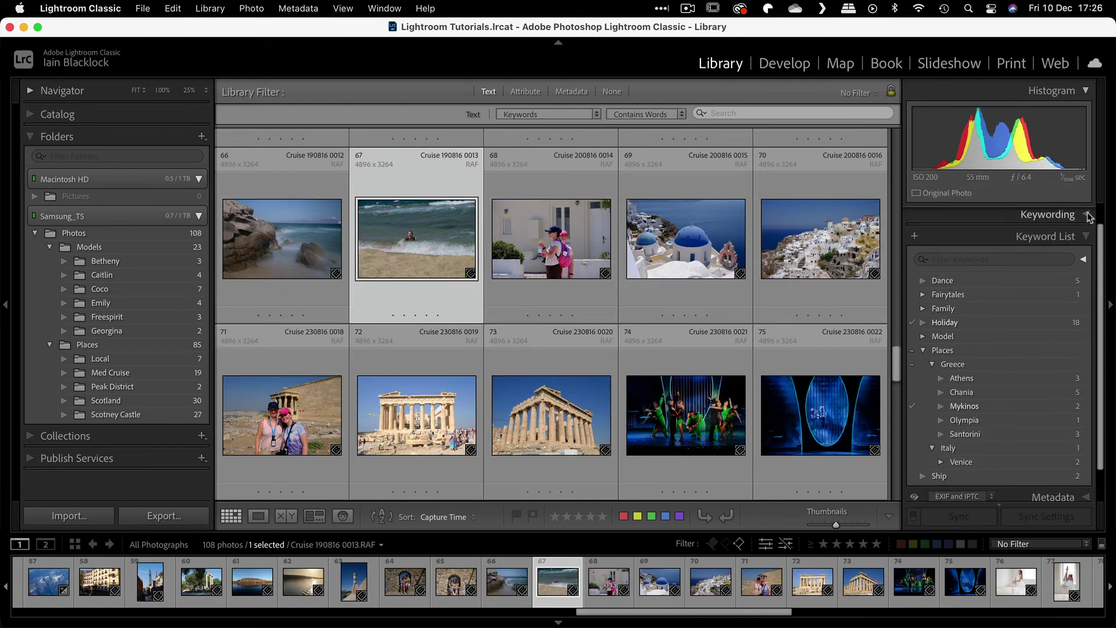
left_click(1088, 216)
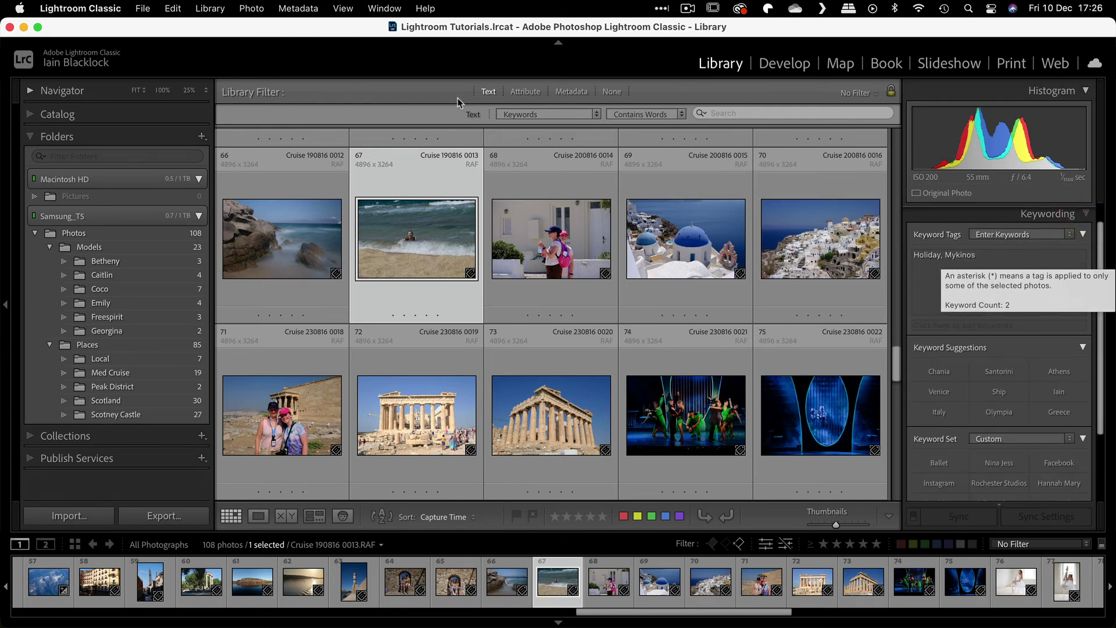
left_click(716, 114)
type("greece")
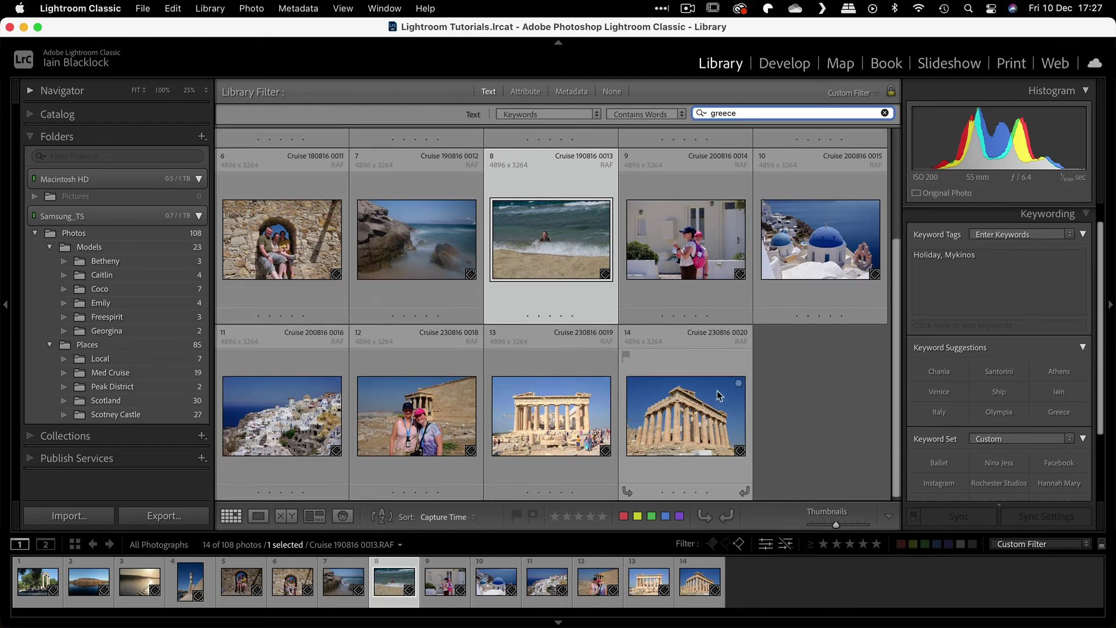
left_click(298, 239)
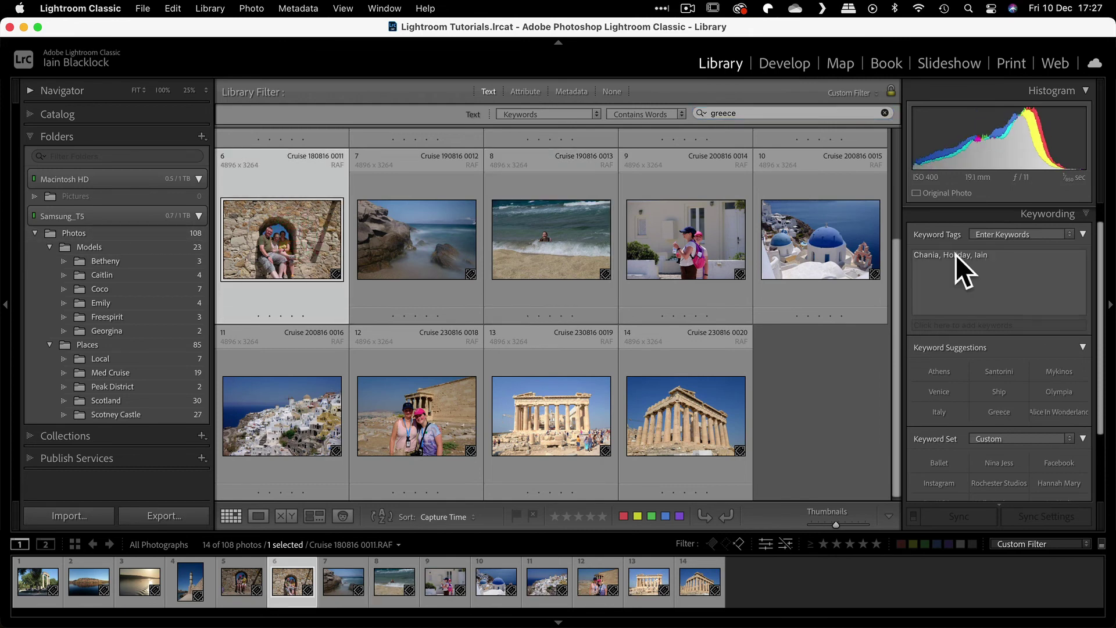
mouse_move(983, 262)
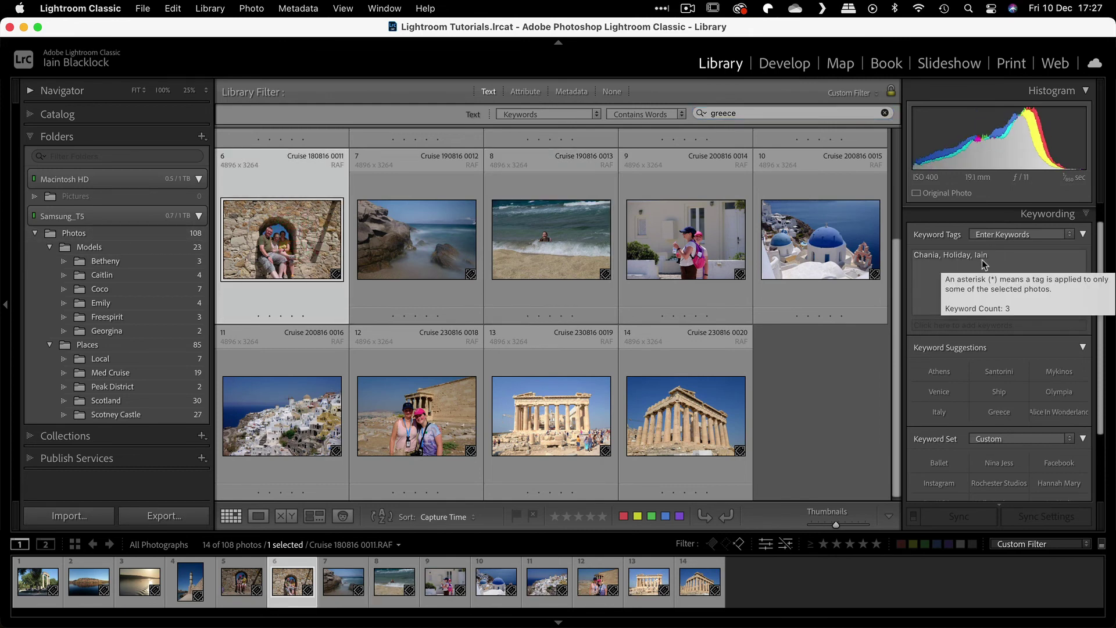
scroll(972, 414, "down", 3)
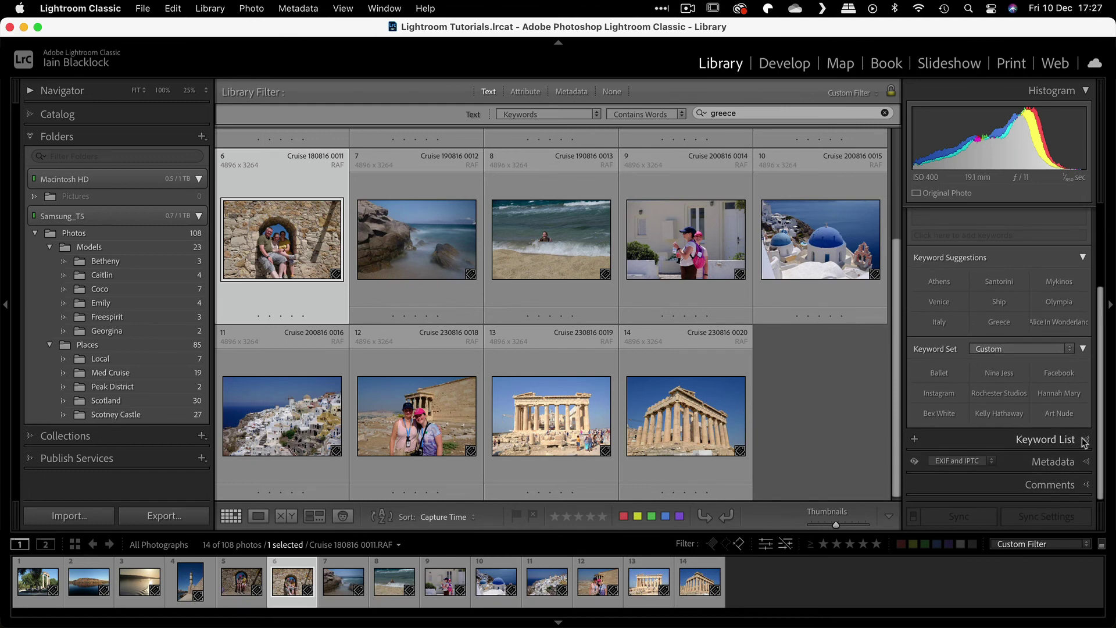
left_click(1085, 442)
scroll(1001, 381, "down", 1)
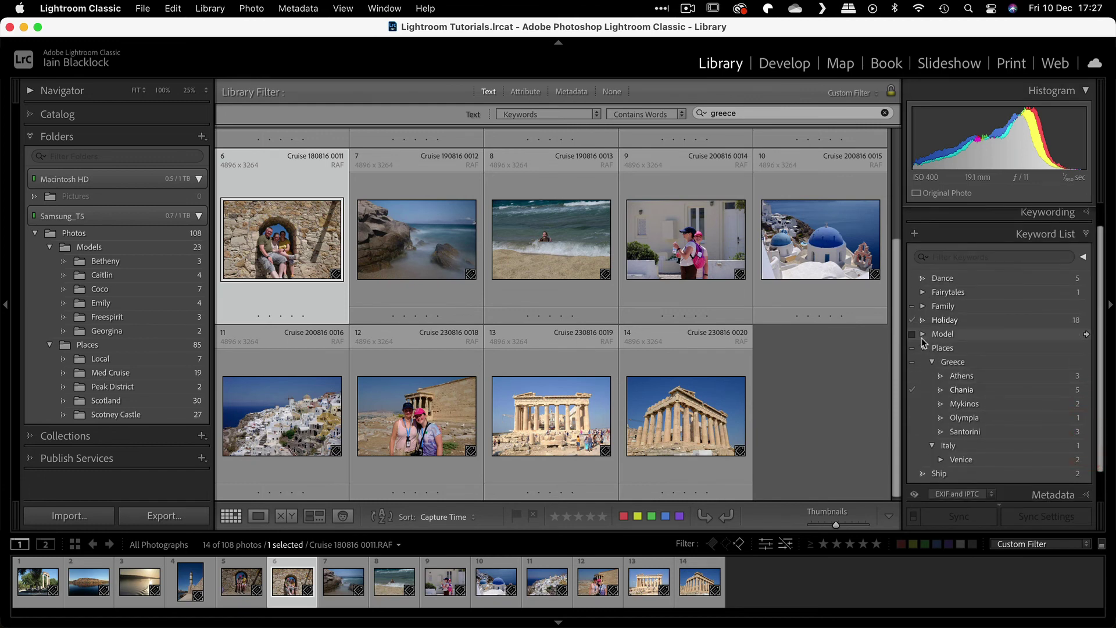
left_click(923, 306)
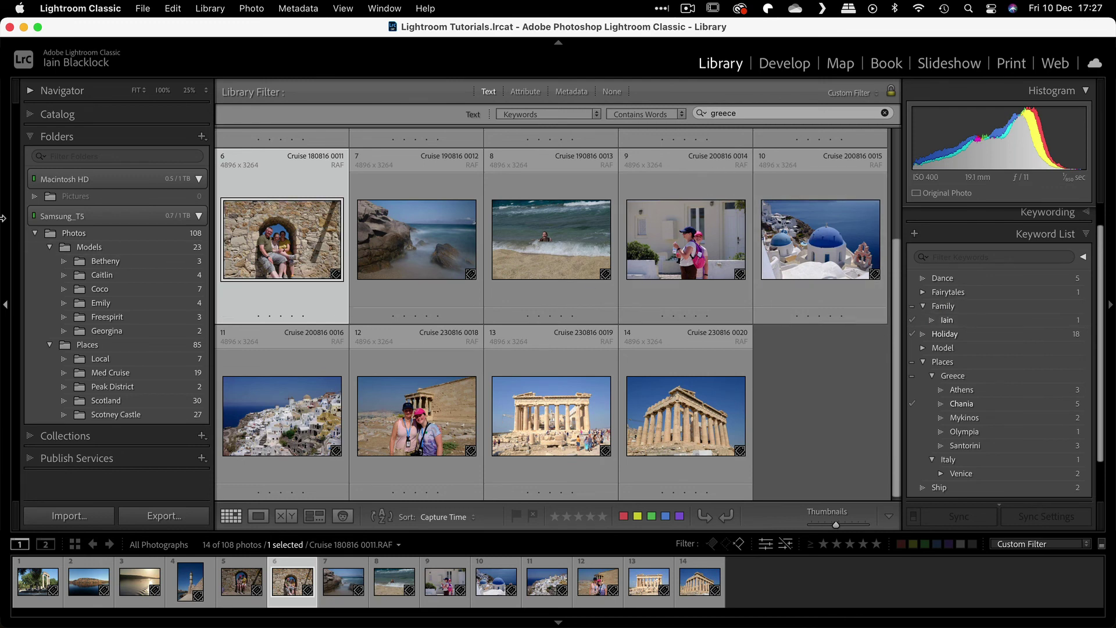
Filter the whole Photos folder by Keywords text with Contains Words for "holiday", the family member's first name and "greece"
left_click(83, 233)
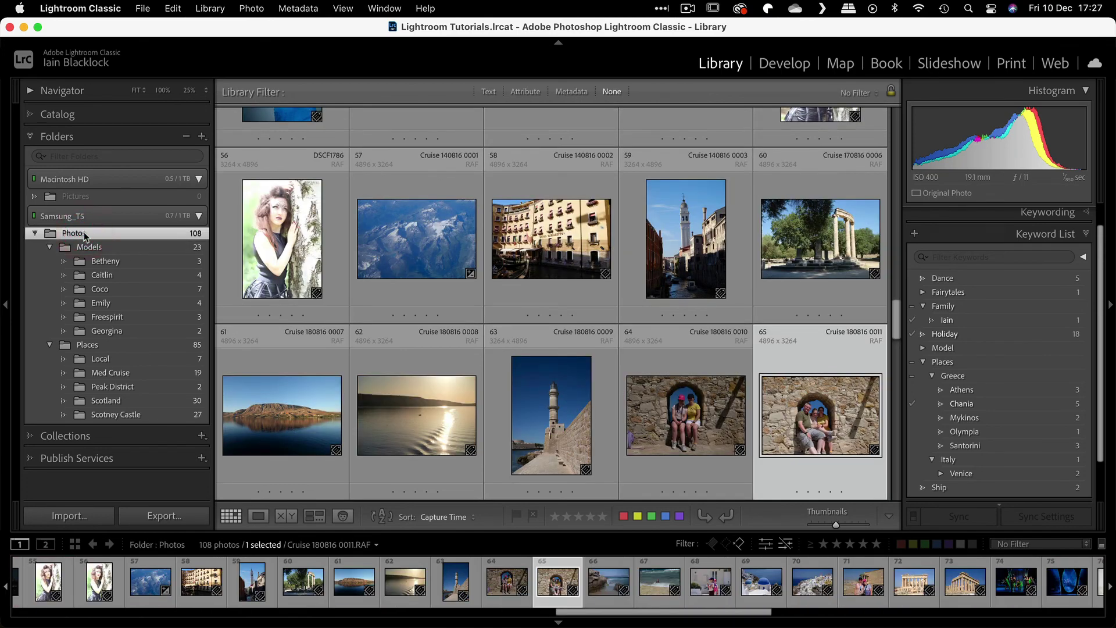
left_click(489, 92)
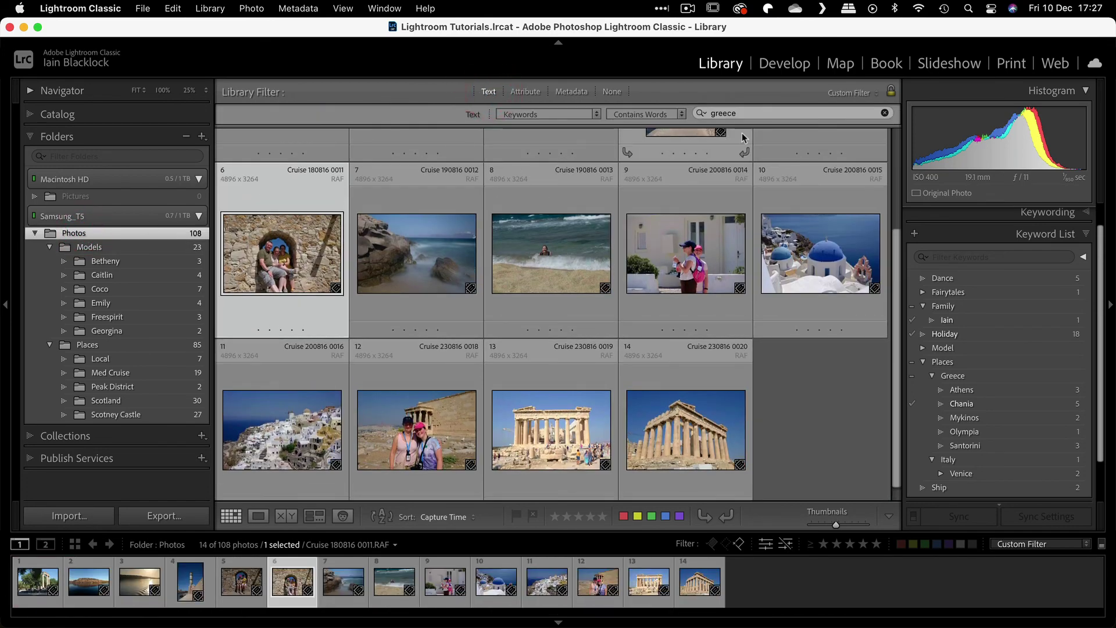
double_click(739, 113)
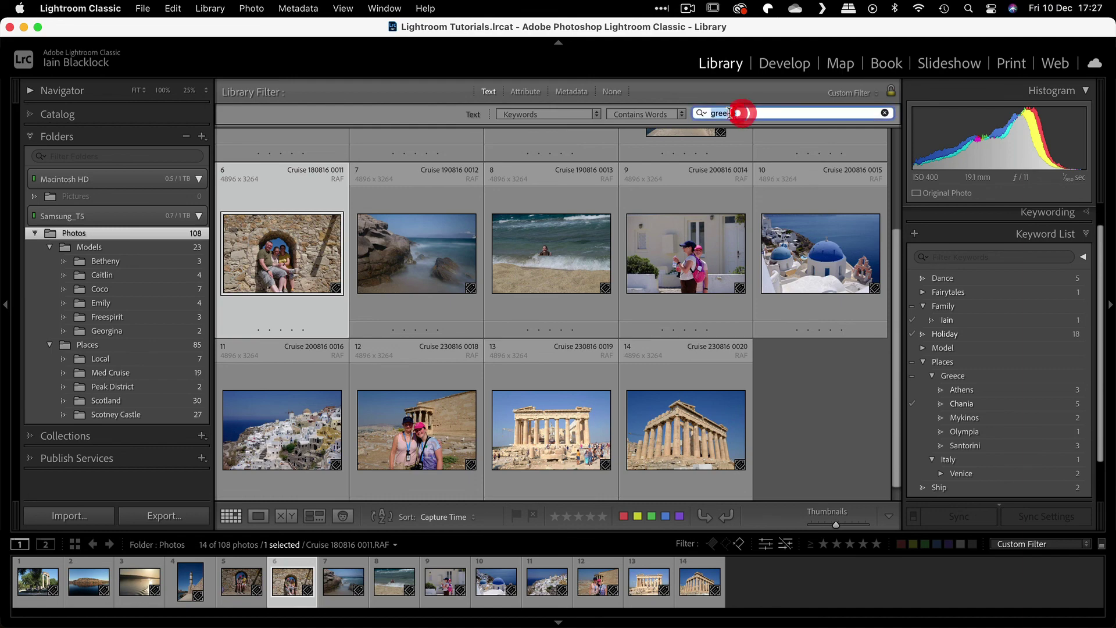
key("BackSpace")
type("holida")
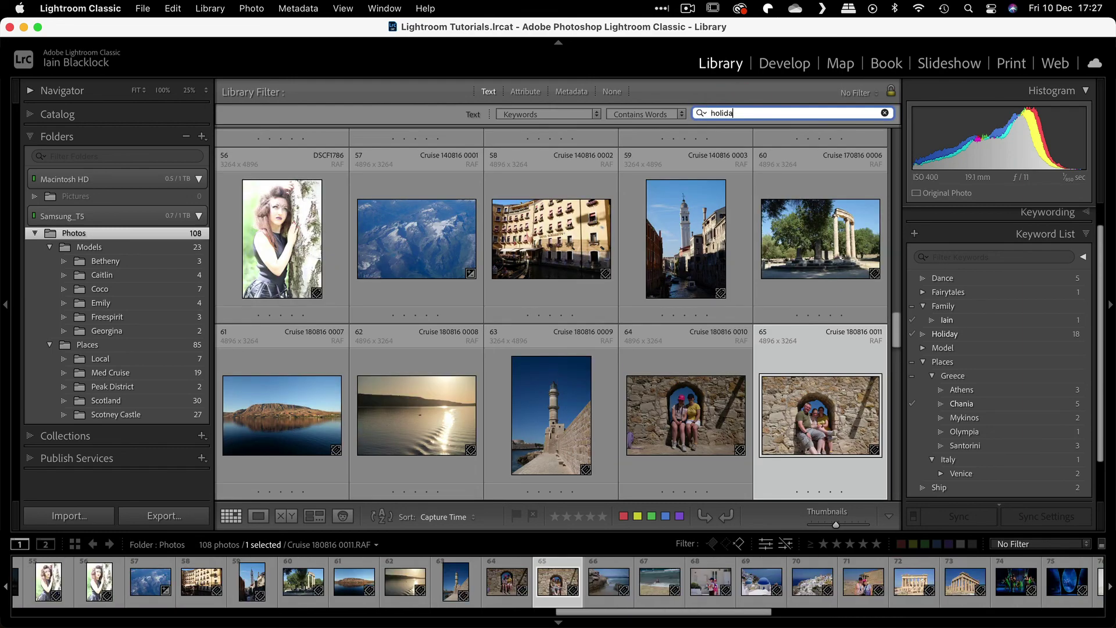
type("y iain")
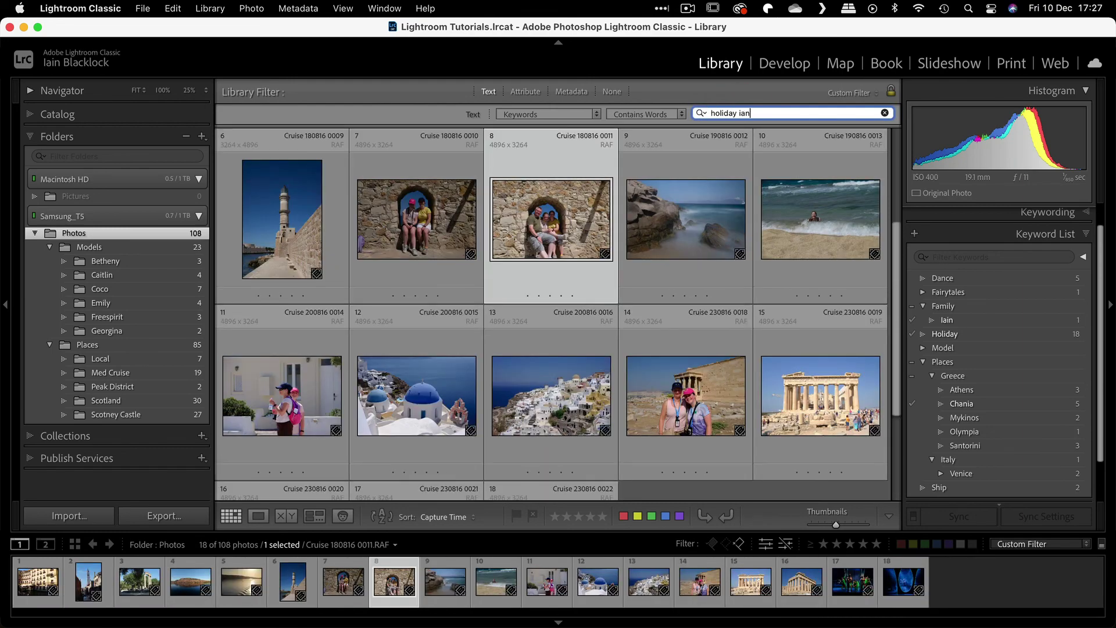
type(" greece")
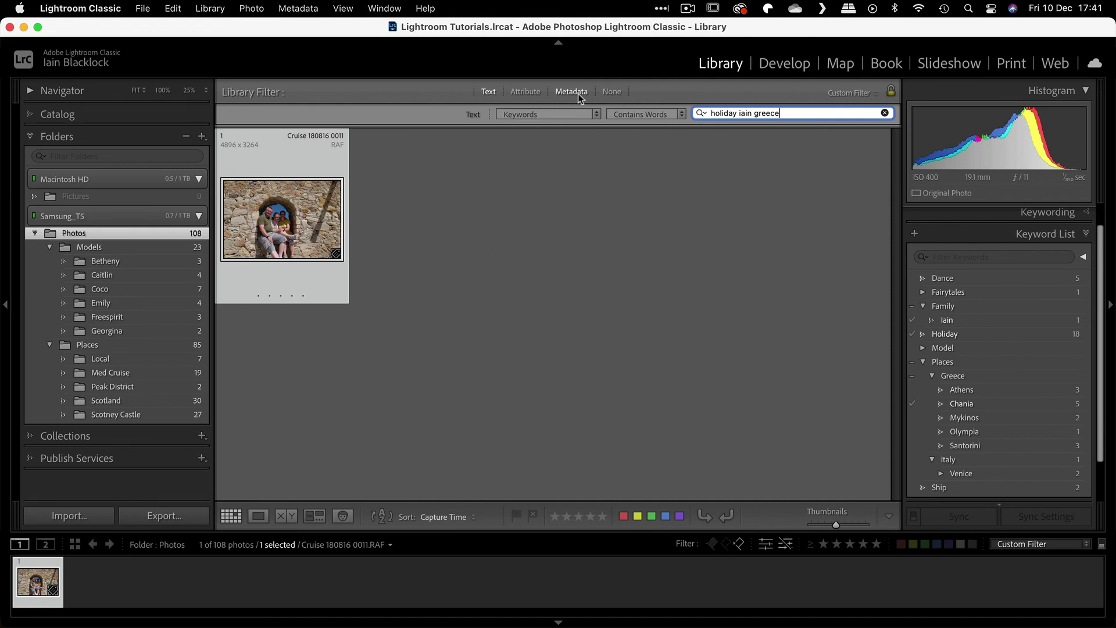
Show the Metadata filter columns alongside the text filter and look through the Places branch of the Keyword column
left_click(578, 92)
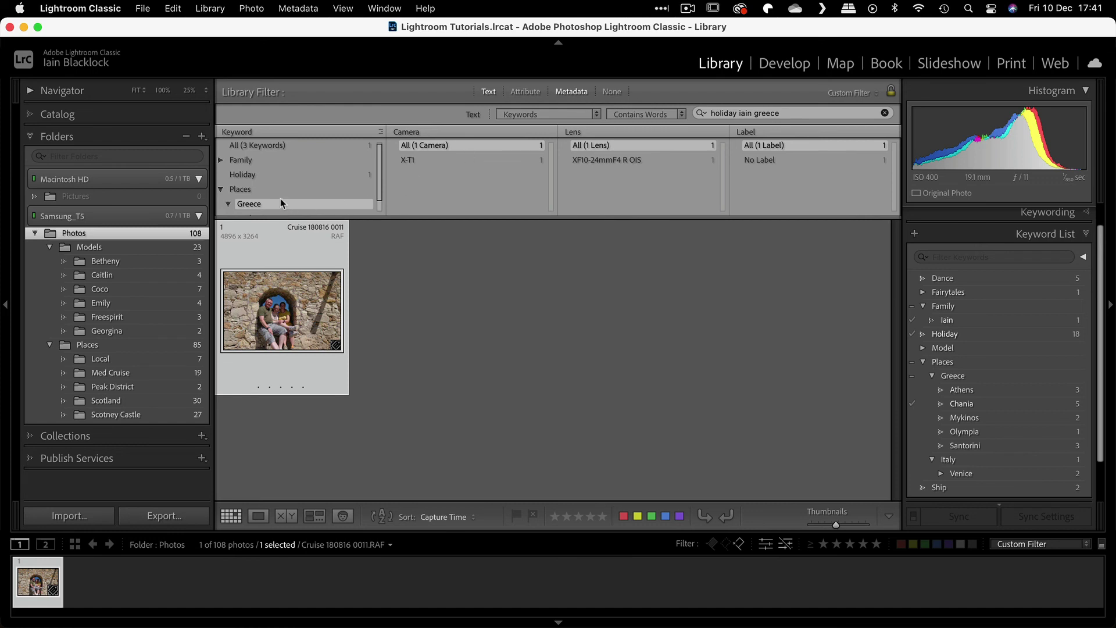
scroll(280, 198, "down", 1)
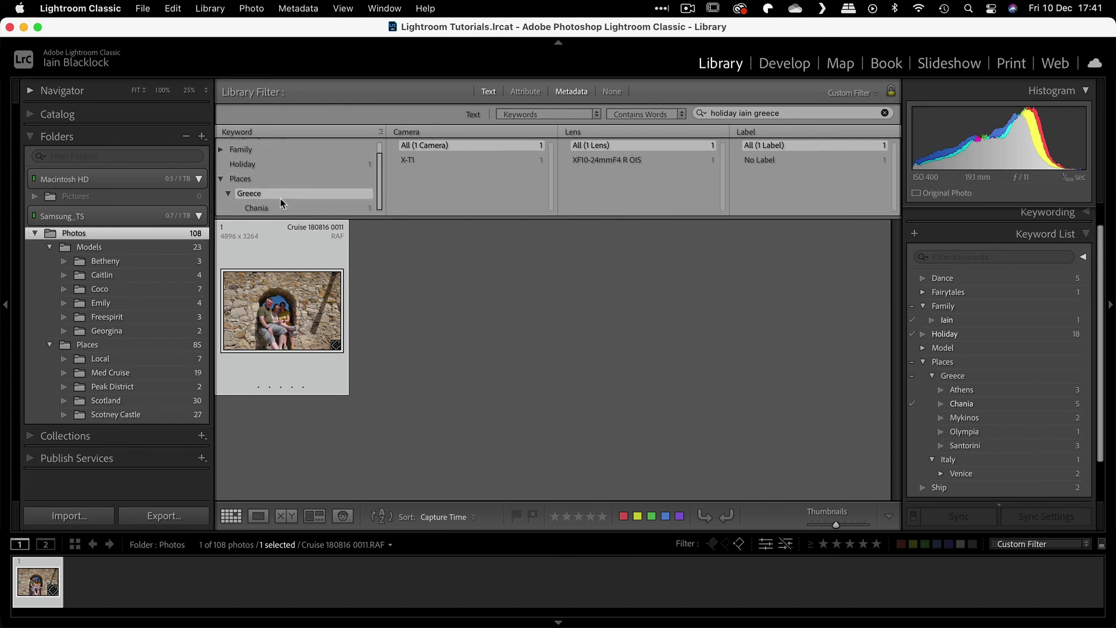